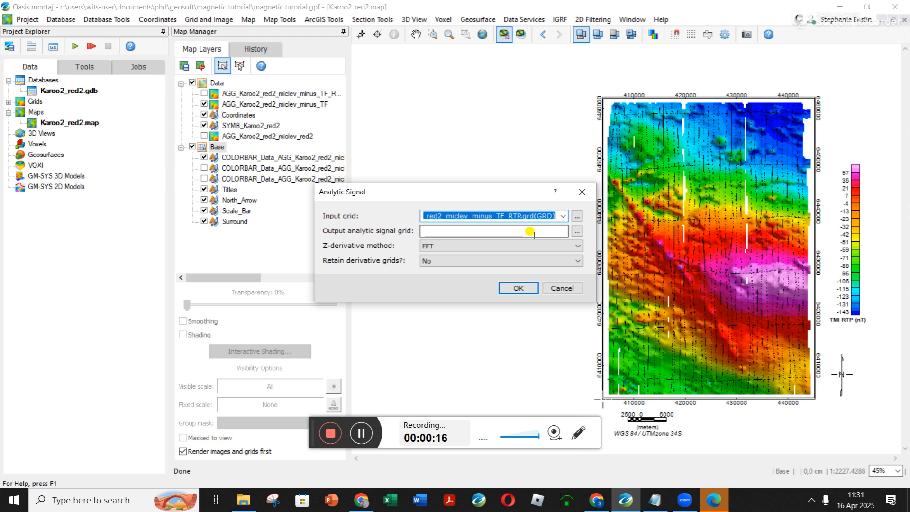
Compute the analytic signal of the RTP grid by FFT, naming the output Karoo2_red2_miclev_minus_TF_RTP_AS.grd.
{"action": "right_click", "coordinate": [520, 218]}
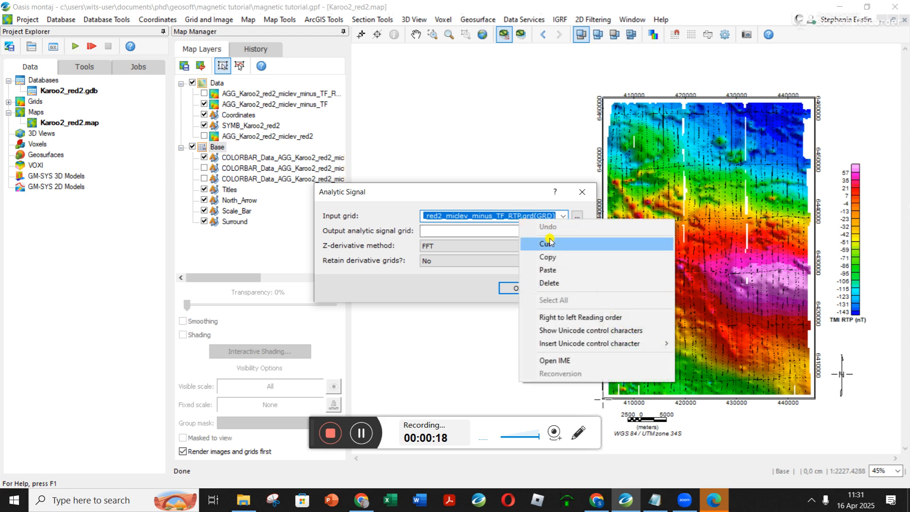
{"action": "left_click", "coordinate": [560, 256]}
{"action": "left_click", "coordinate": [502, 232]}
{"action": "right_click", "coordinate": [494, 231]}
{"action": "left_click", "coordinate": [523, 282]}
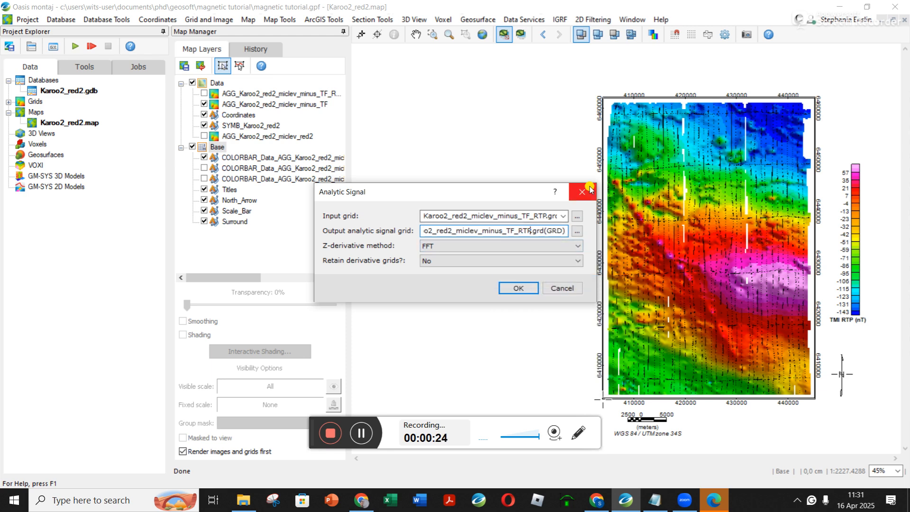
{"action": "type", "text": "_AS"}
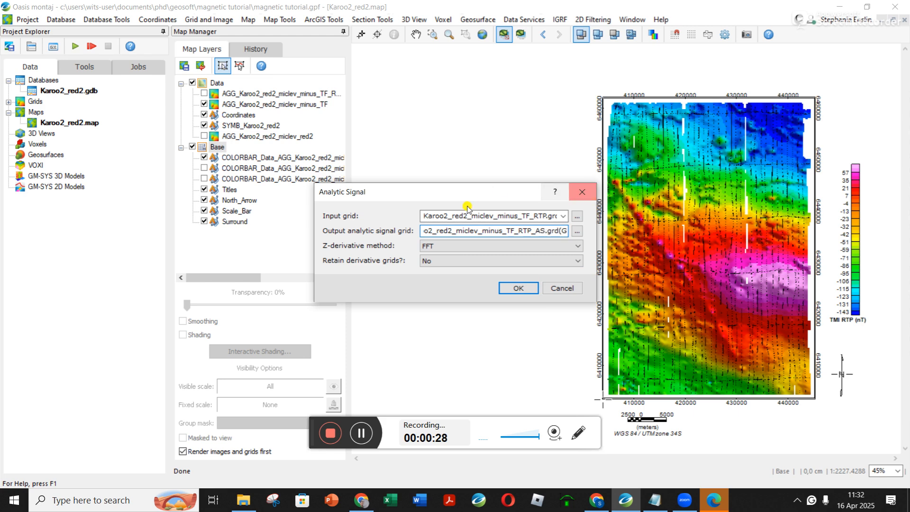
{"action": "left_click", "coordinate": [530, 288]}
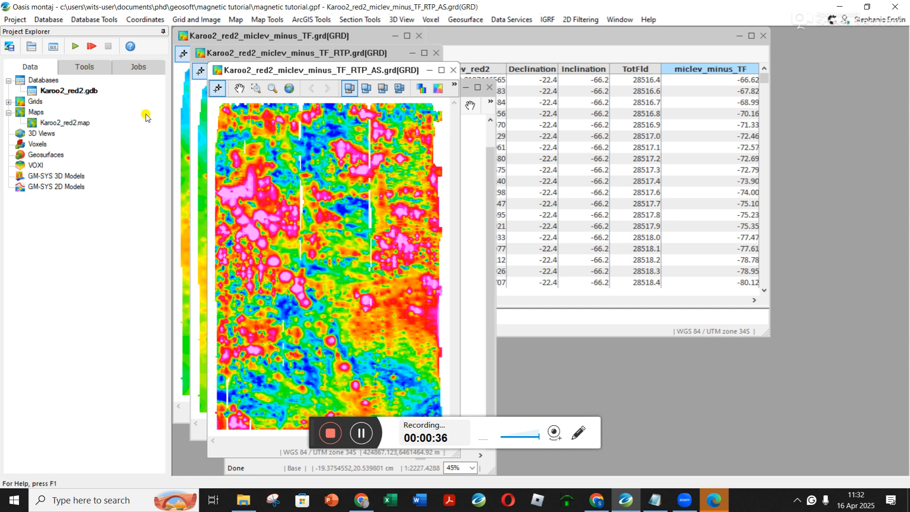
Close the minus_TF and minus_TF_RTP grid windows and bring Karoo2_red2.map up maximized.
{"action": "left_click", "coordinate": [420, 35]}
{"action": "left_click", "coordinate": [436, 52]}
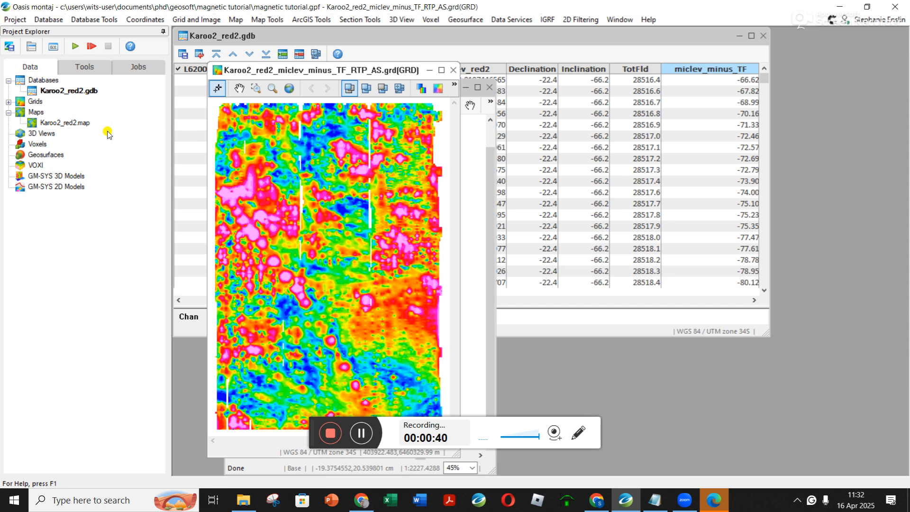
{"action": "double_click", "coordinate": [58, 123]}
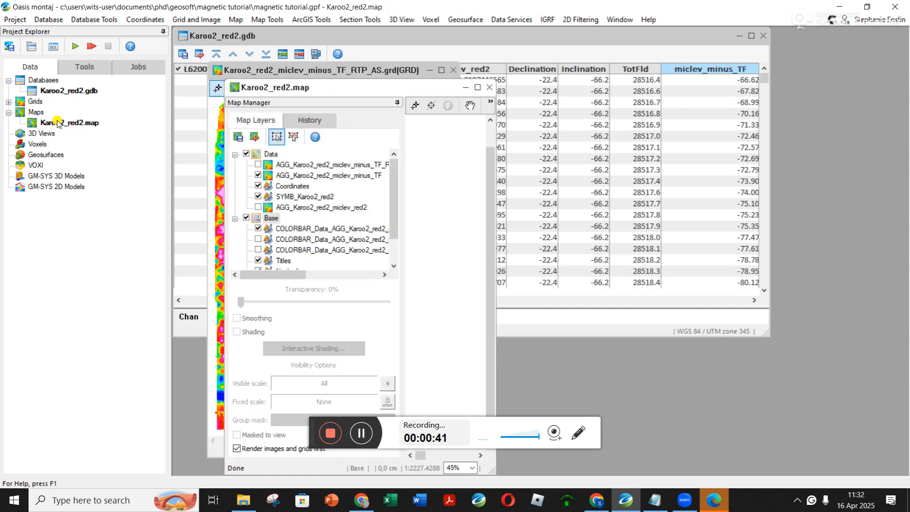
{"action": "left_click", "coordinate": [477, 87]}
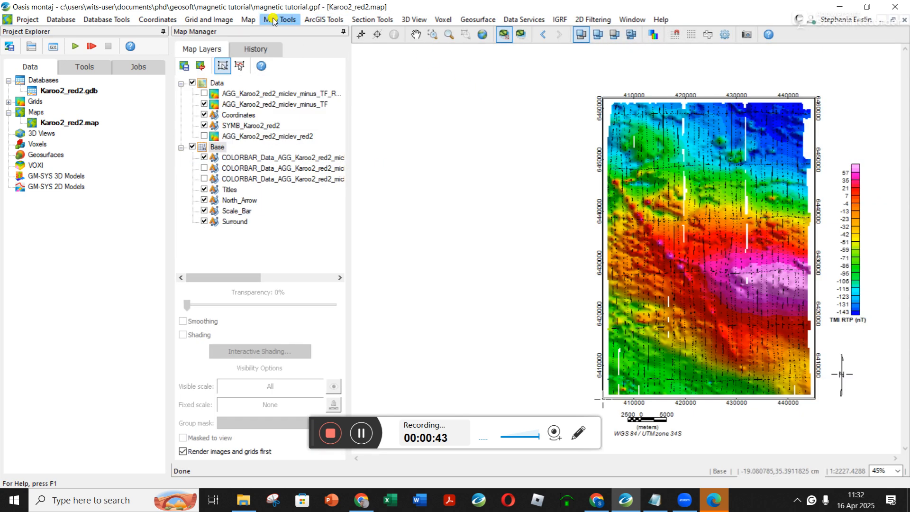
Display the Karoo2_red2_miclev_minus_TF_RTP_AS grid on the current map with shading and a colour bar but no smoothing.
{"action": "left_click", "coordinate": [209, 20]}
{"action": "mouse_move", "coordinate": [228, 46]}
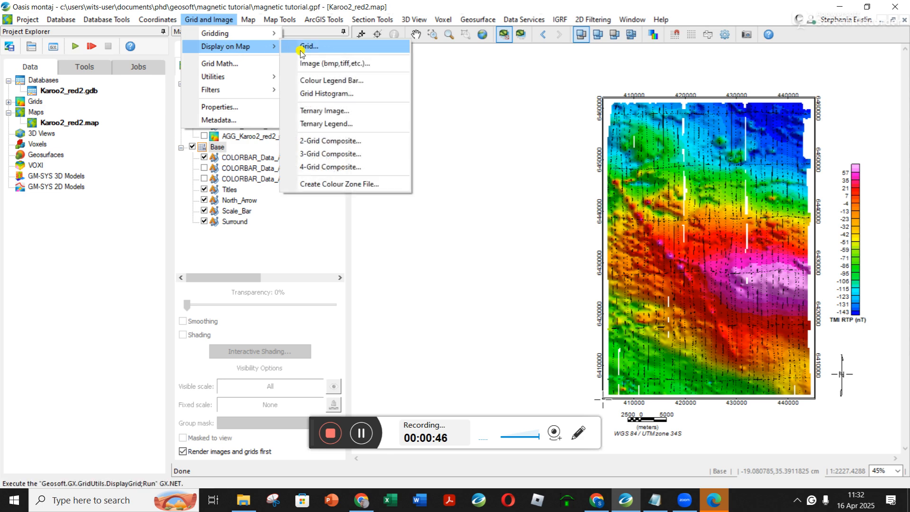
{"action": "left_click", "coordinate": [301, 48]}
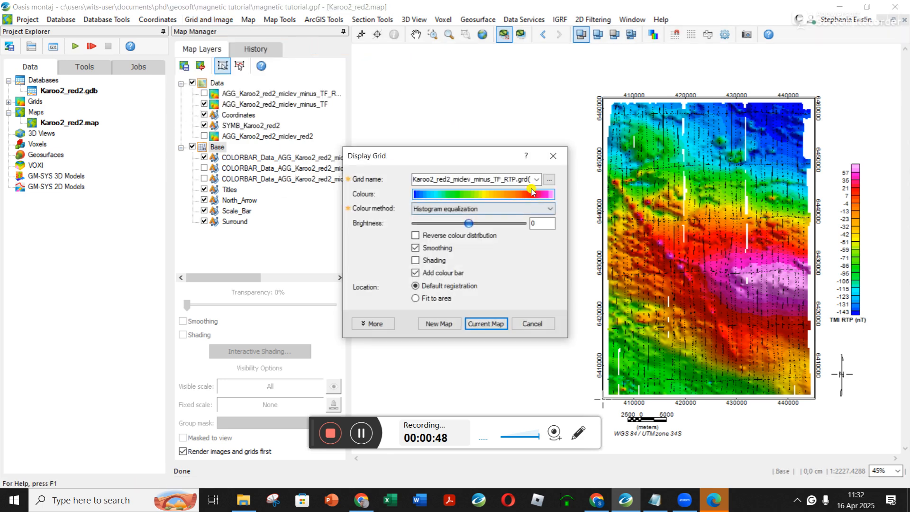
{"action": "left_click", "coordinate": [537, 180]}
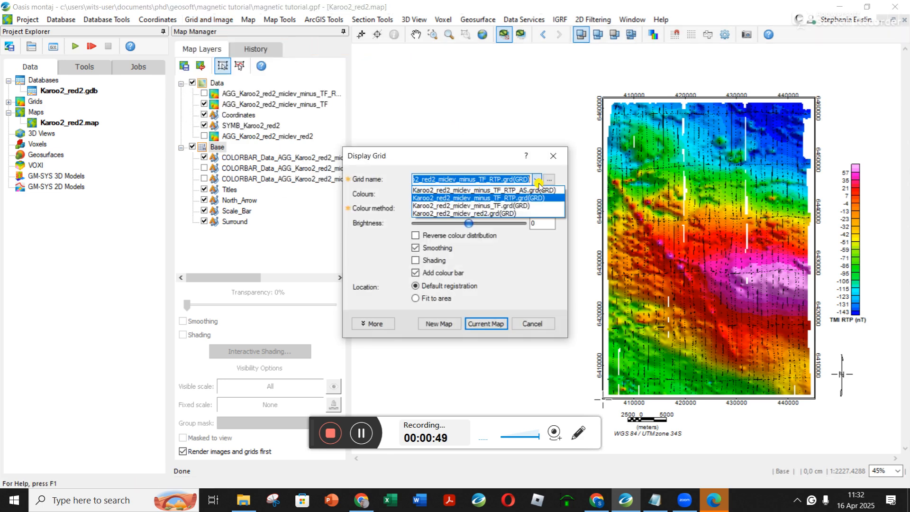
{"action": "left_click", "coordinate": [512, 190]}
{"action": "left_click", "coordinate": [422, 247]}
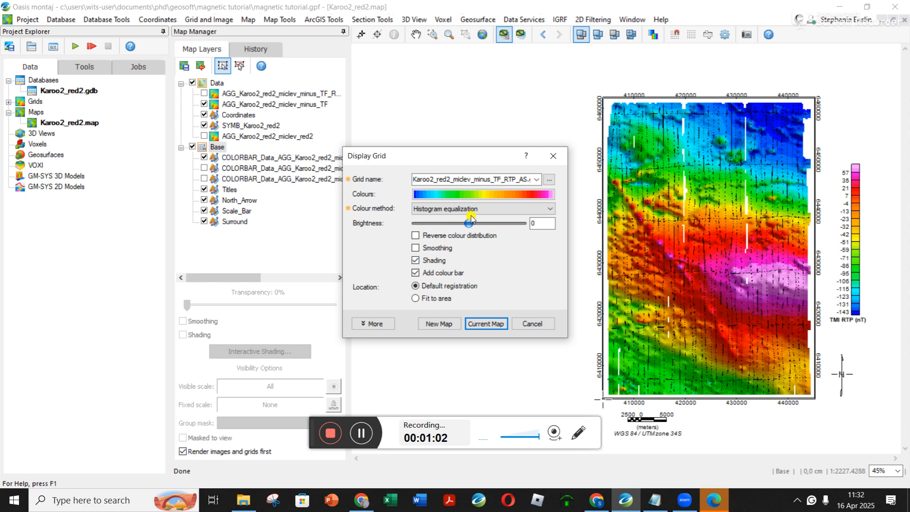
{"action": "left_click", "coordinate": [489, 324]}
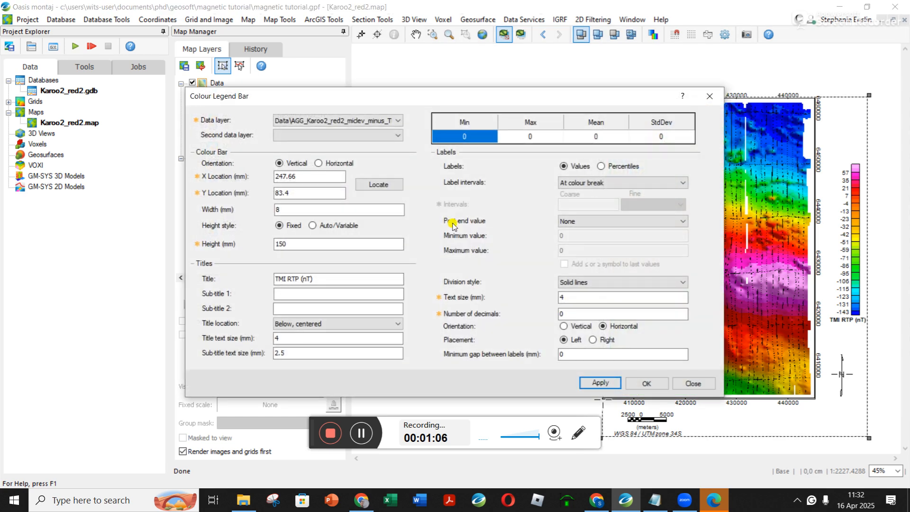
Create the colour bar for the minus_TF_RTP_AS data layer with the title TMI AS, and hide the RTP colour bar.
{"action": "left_click", "coordinate": [393, 121]}
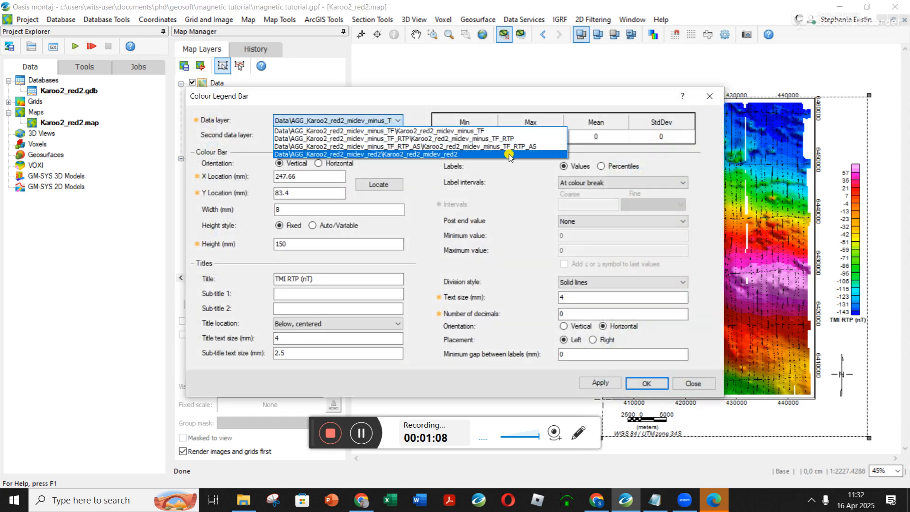
{"action": "left_click", "coordinate": [516, 149]}
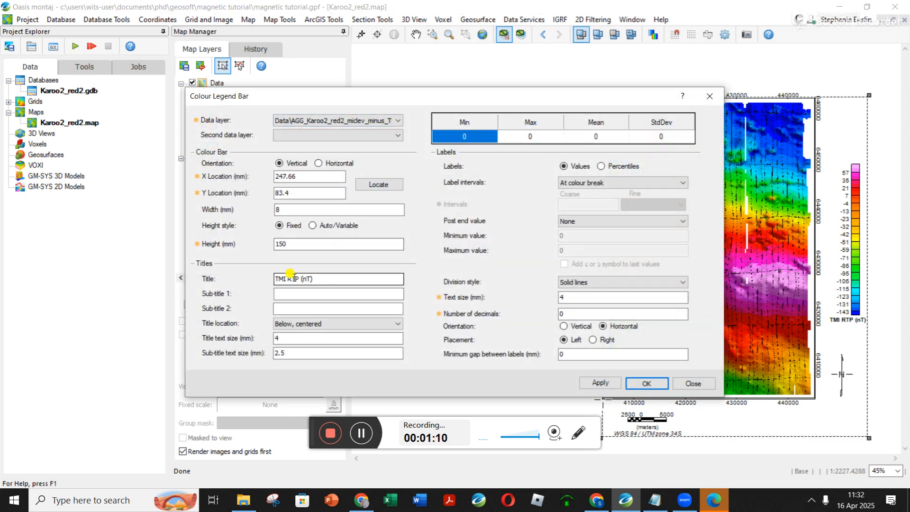
{"action": "left_click_drag", "start_coordinate": [288, 279], "coordinate": [358, 280]}
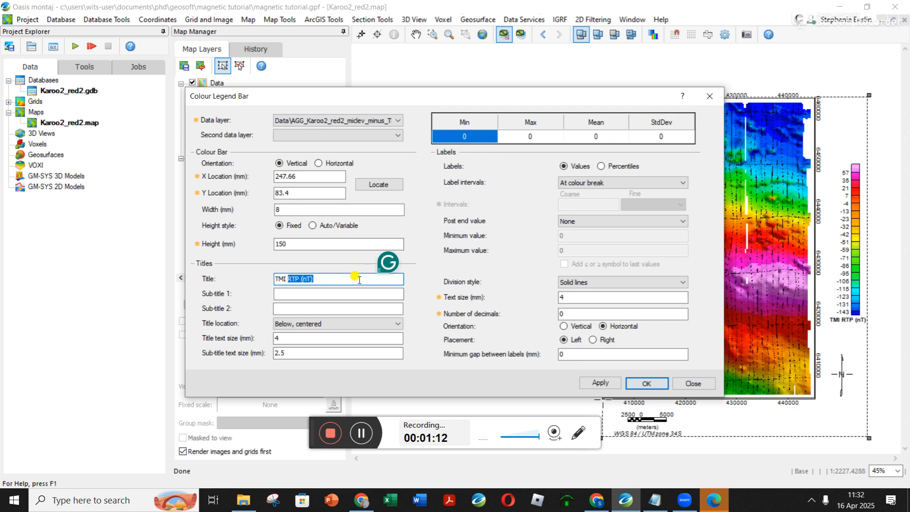
{"action": "type", "text": "AS"}
{"action": "left_click", "coordinate": [647, 383]}
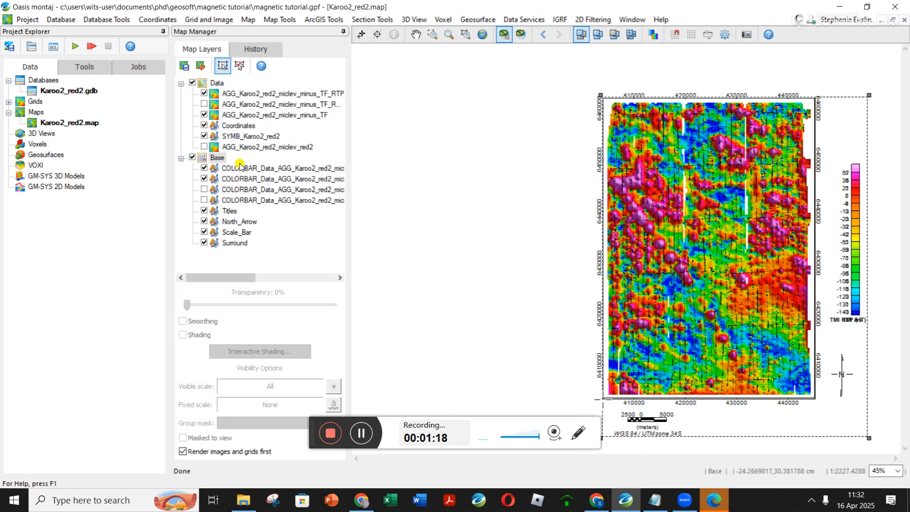
{"action": "left_click", "coordinate": [204, 179]}
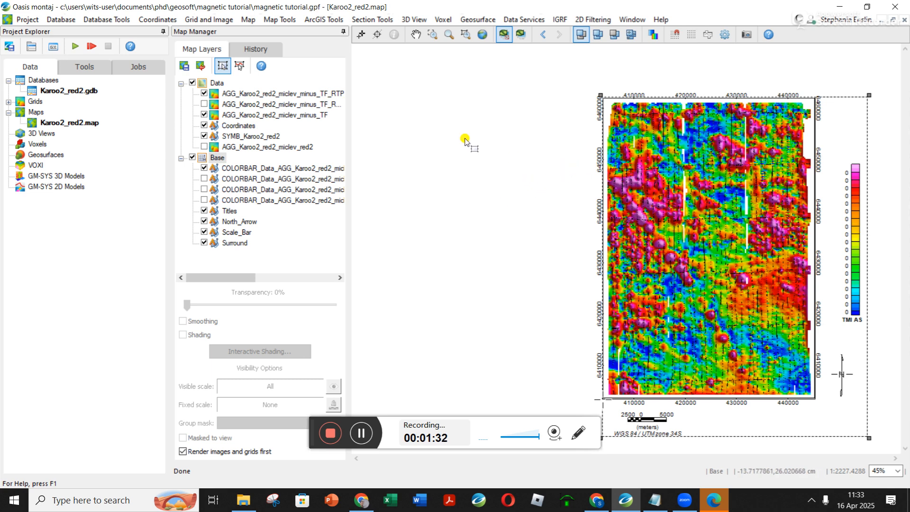
Set the number of decimals on the TMI AS colour bar's labels to 2.
{"action": "left_click", "coordinate": [267, 169]}
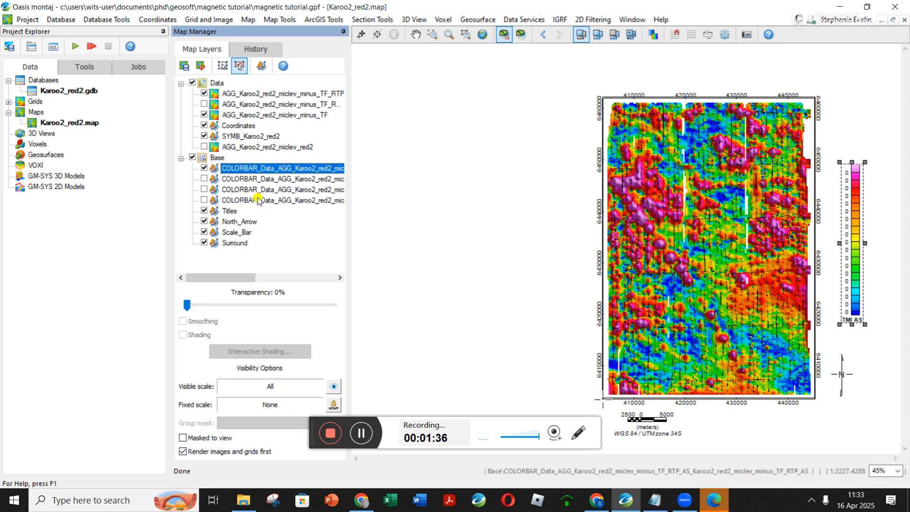
{"action": "right_click", "coordinate": [848, 222]}
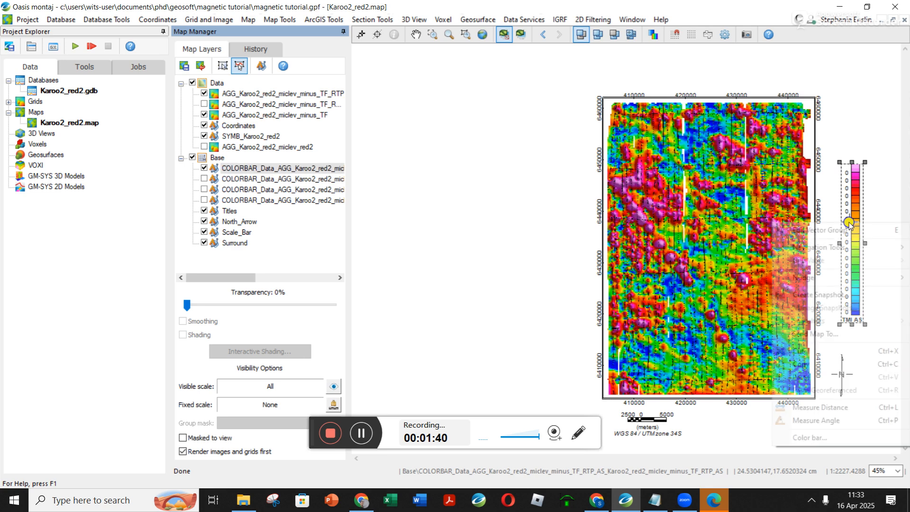
{"action": "left_click", "coordinate": [825, 438]}
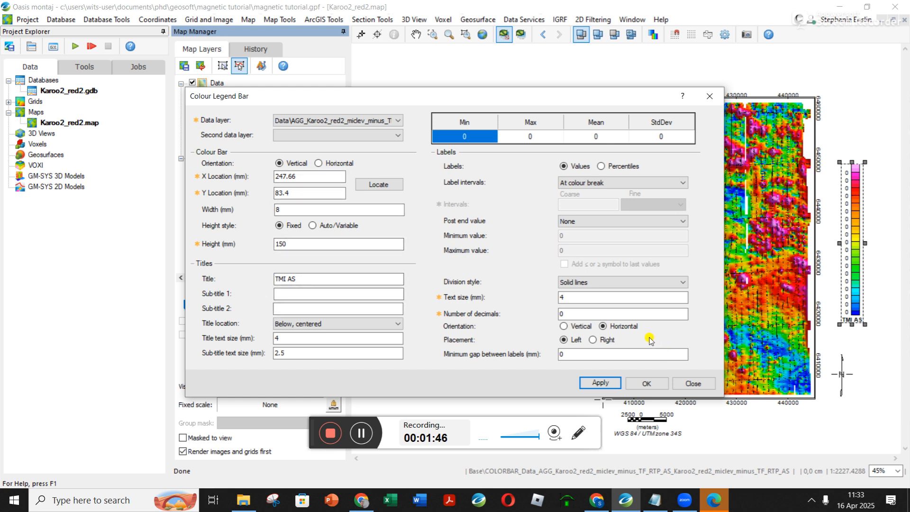
{"action": "double_click", "coordinate": [575, 312]}
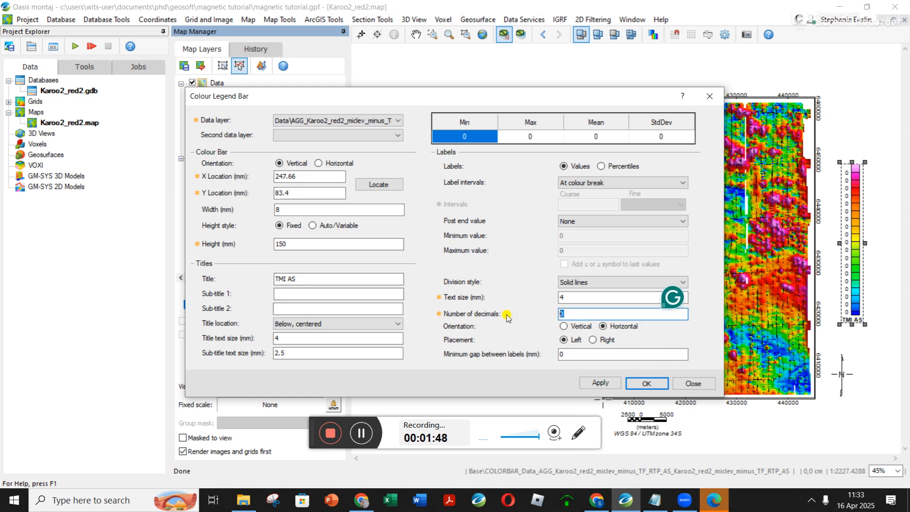
{"action": "type", "text": "2"}
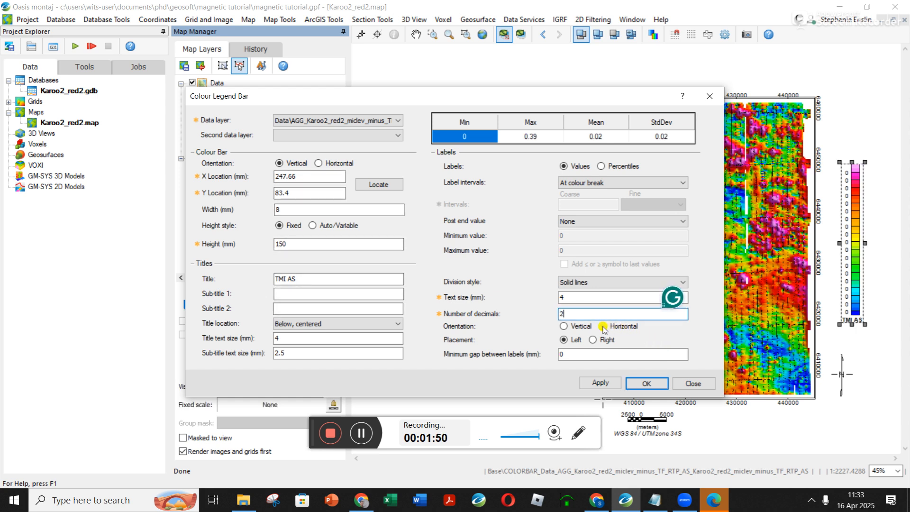
{"action": "left_click", "coordinate": [648, 383]}
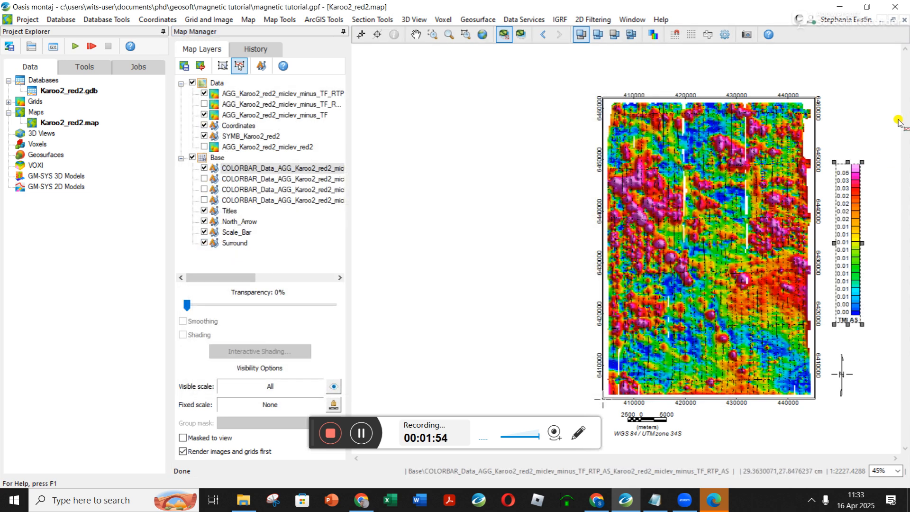
{"action": "left_click", "coordinate": [894, 210]}
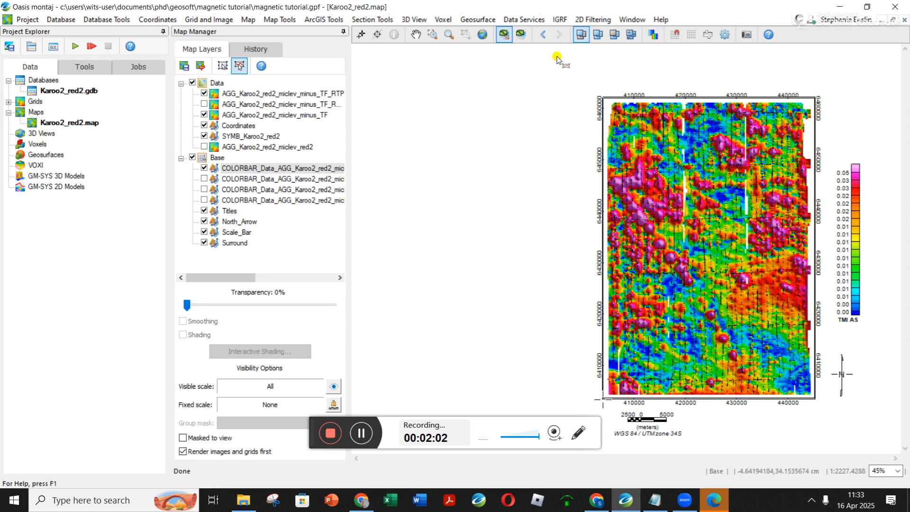
Show the minus_TF_RTP grid layer, hide the minus_TF layer, and fit the whole map in view with full layer names readable.
{"action": "left_click", "coordinate": [204, 104]}
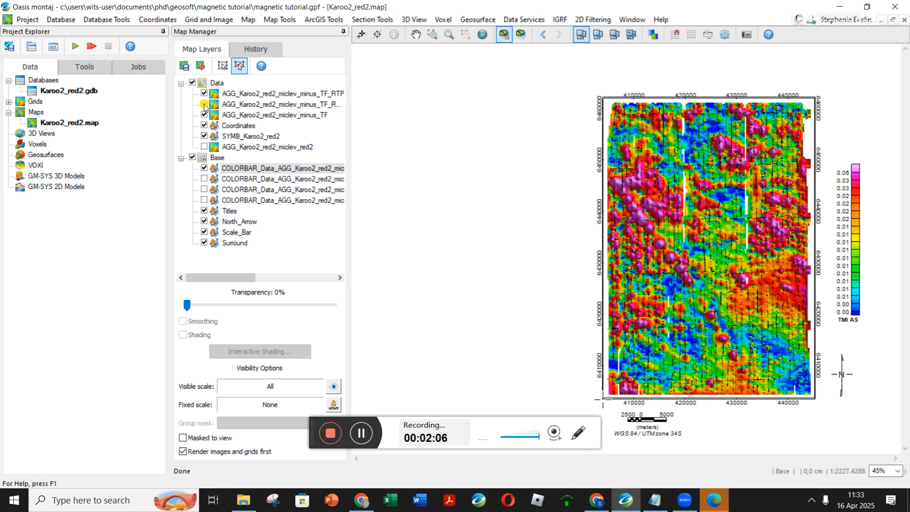
{"action": "left_click_drag", "start_coordinate": [350, 115], "coordinate": [412, 118]}
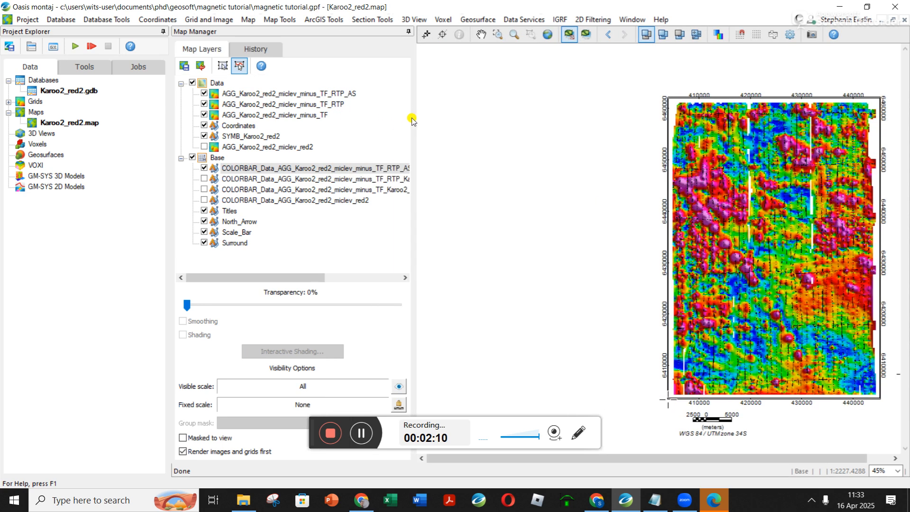
{"action": "left_click", "coordinate": [204, 116]}
{"action": "left_click", "coordinate": [311, 105]}
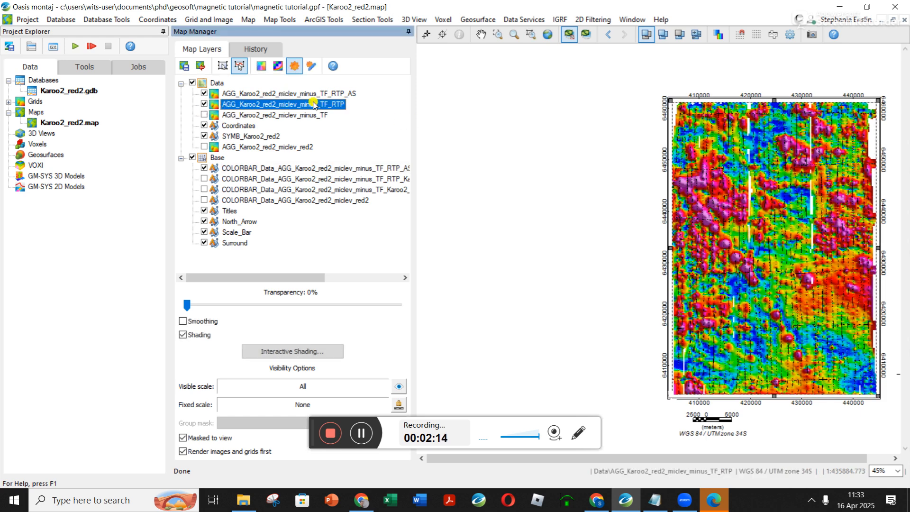
{"action": "left_click", "coordinate": [315, 94]}
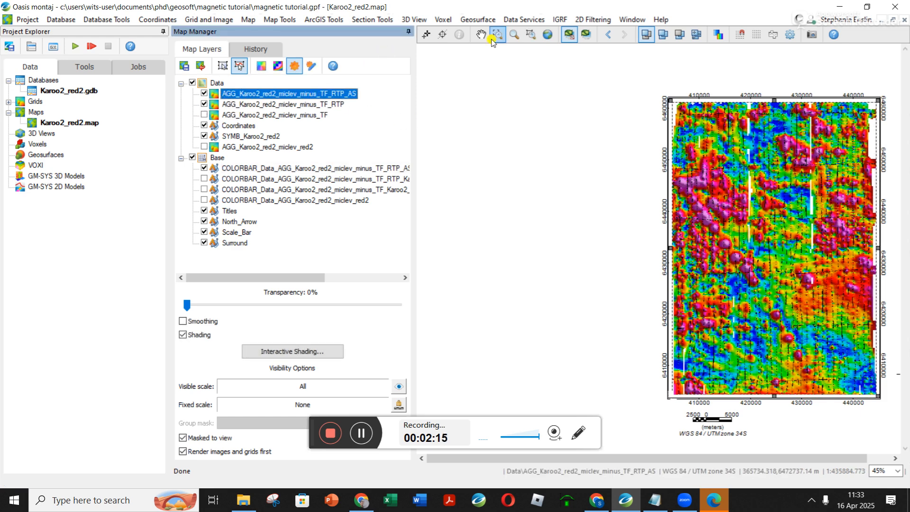
{"action": "left_click", "coordinate": [547, 35]}
Compare the analytic signal with the RTP grid beneath by repeatedly hiding and showing the minus_TF_RTP_AS layer, leaving it hidden.
{"action": "left_click", "coordinate": [204, 93]}
{"action": "left_click", "coordinate": [205, 93]}
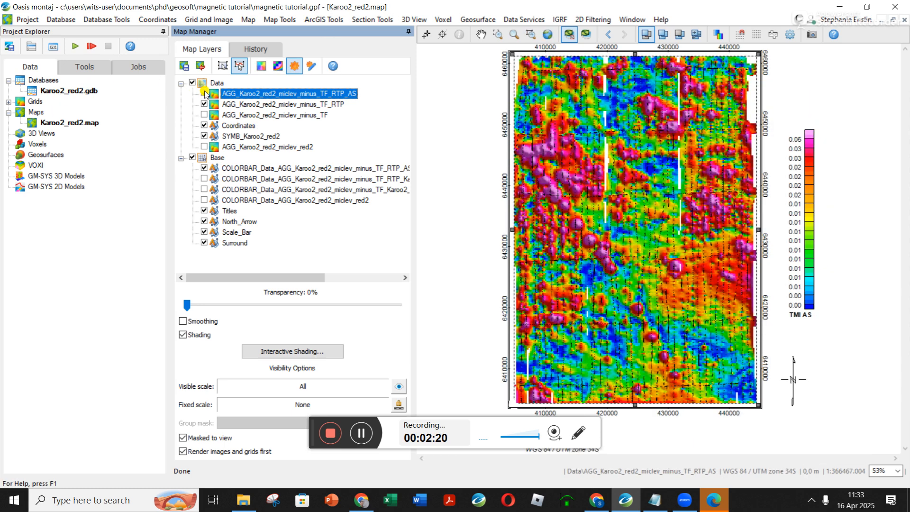
{"action": "left_click", "coordinate": [204, 93]}
{"action": "left_click", "coordinate": [204, 93]}
{"action": "left_click", "coordinate": [204, 94]}
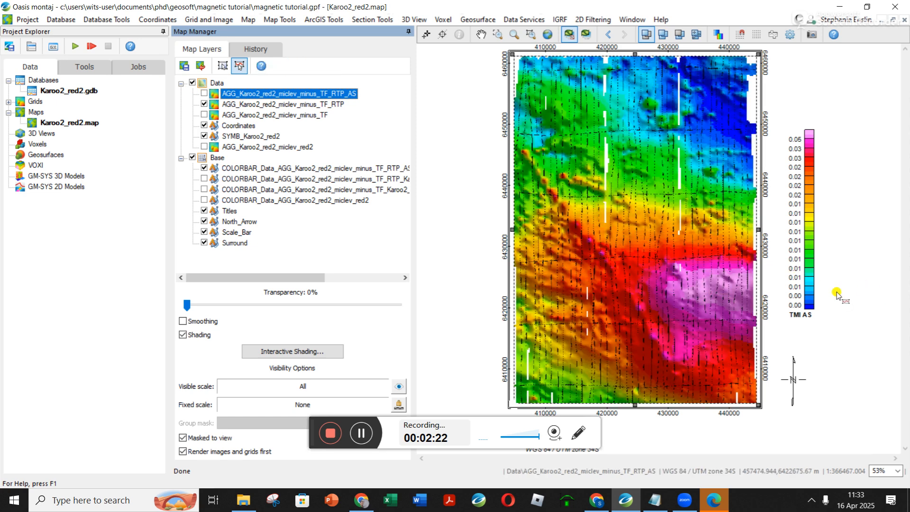
{"action": "left_click", "coordinate": [205, 94]}
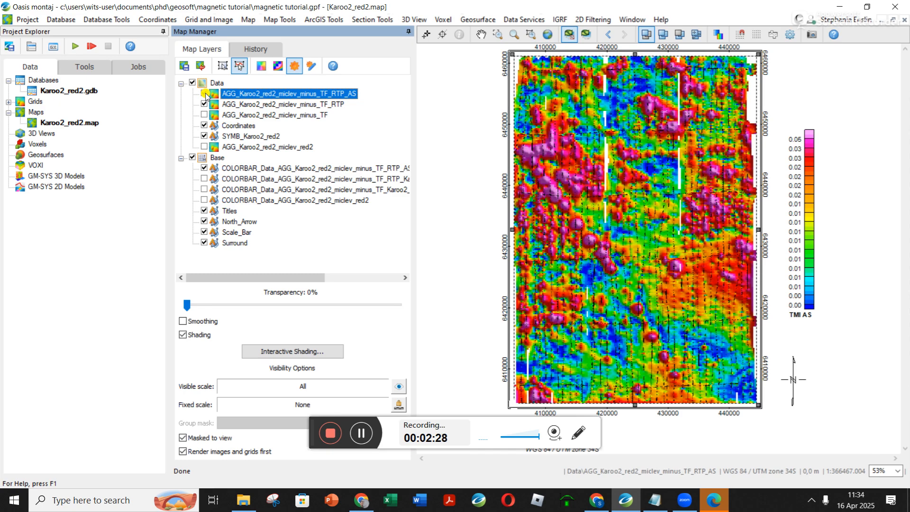
{"action": "left_click", "coordinate": [204, 93]}
{"action": "left_click", "coordinate": [204, 94]}
{"action": "left_click", "coordinate": [204, 93]}
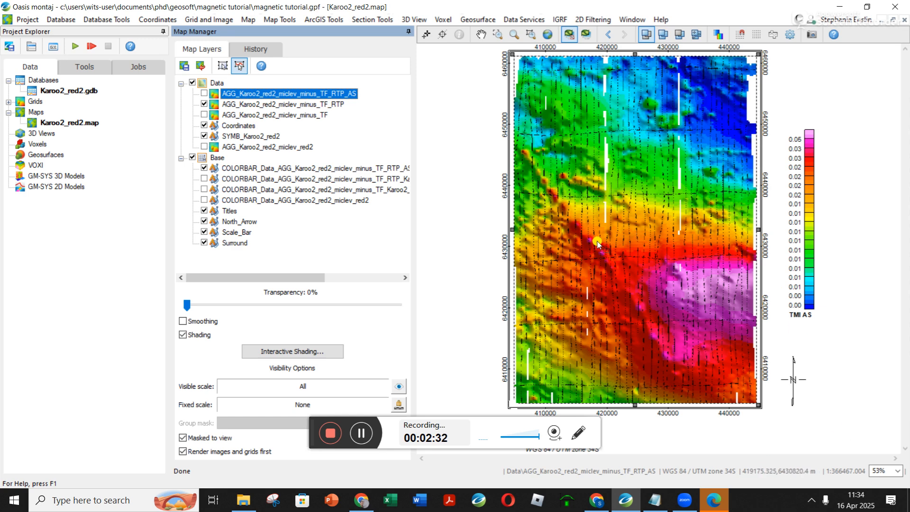
{"action": "left_click", "coordinate": [204, 93]}
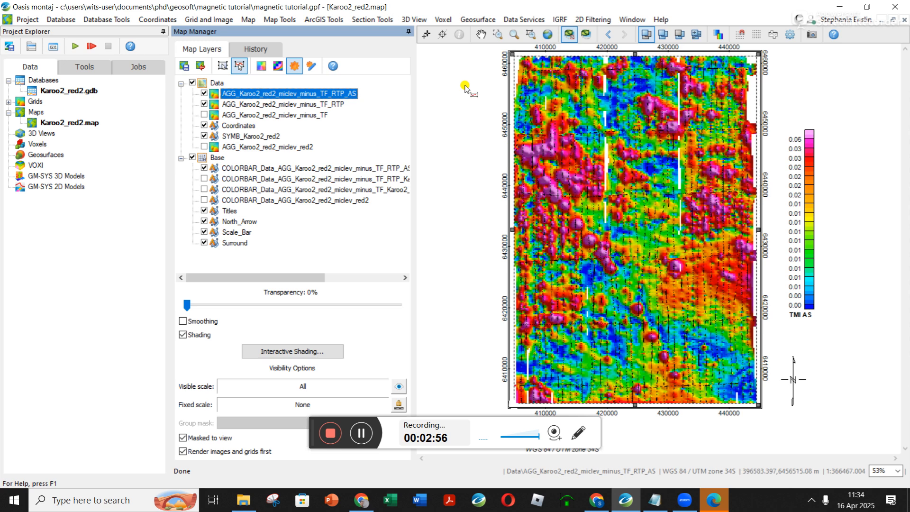
{"action": "left_click", "coordinate": [204, 94]}
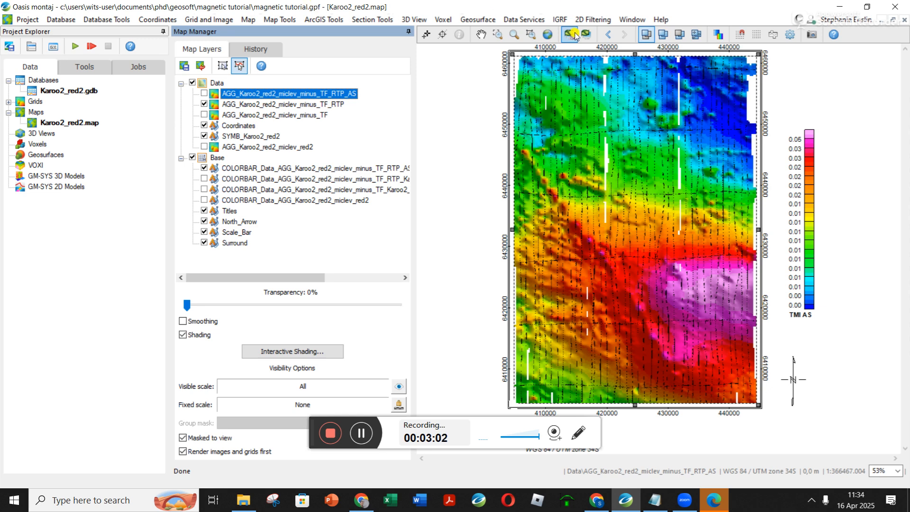
Set up MAGMAP filtering with Karoo2_red2_miclev_minus_TF_RTP.grd as the input grid and Karoo2_red2_miclev_minus_TF_RTP_VD.grd as the output grid.
{"action": "left_click", "coordinate": [585, 20]}
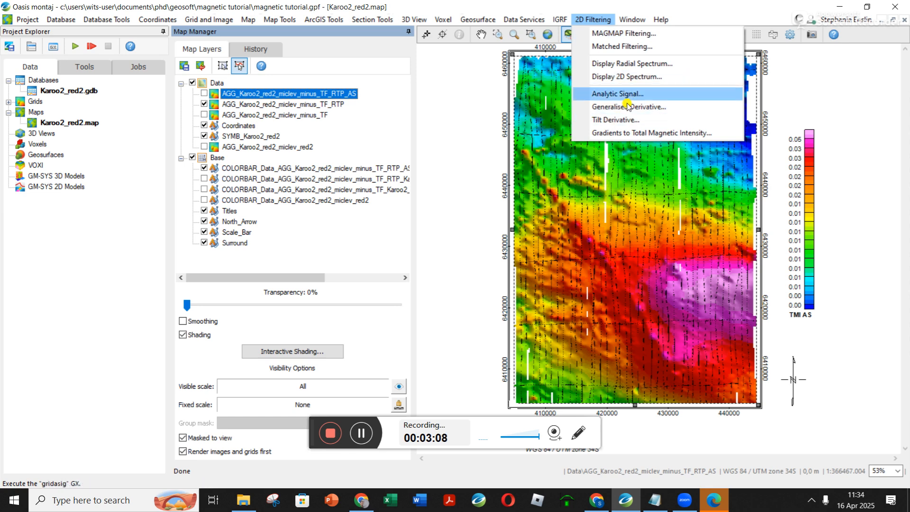
{"action": "left_click", "coordinate": [603, 34]}
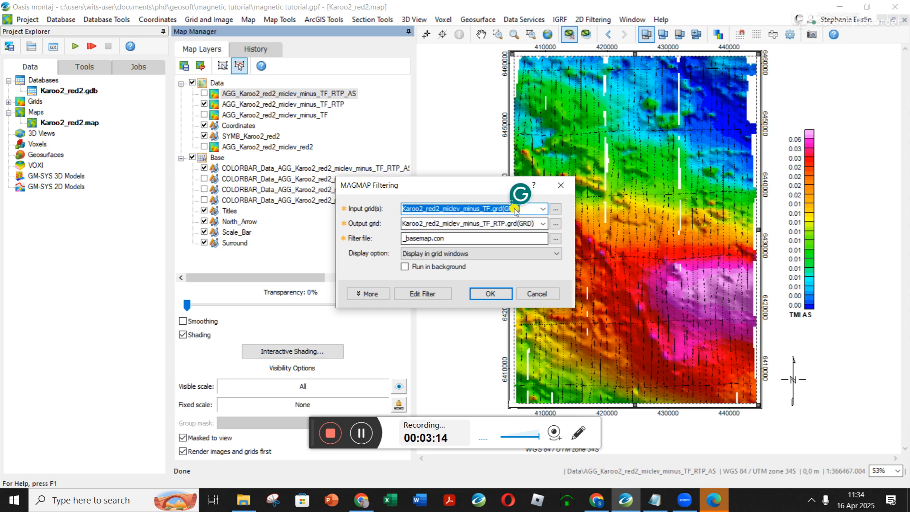
{"action": "left_click", "coordinate": [542, 209]}
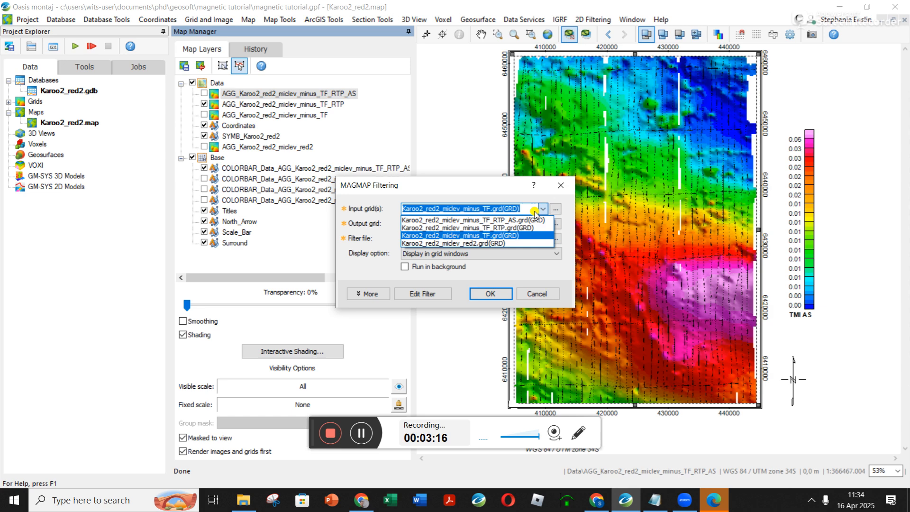
{"action": "left_click", "coordinate": [499, 228]}
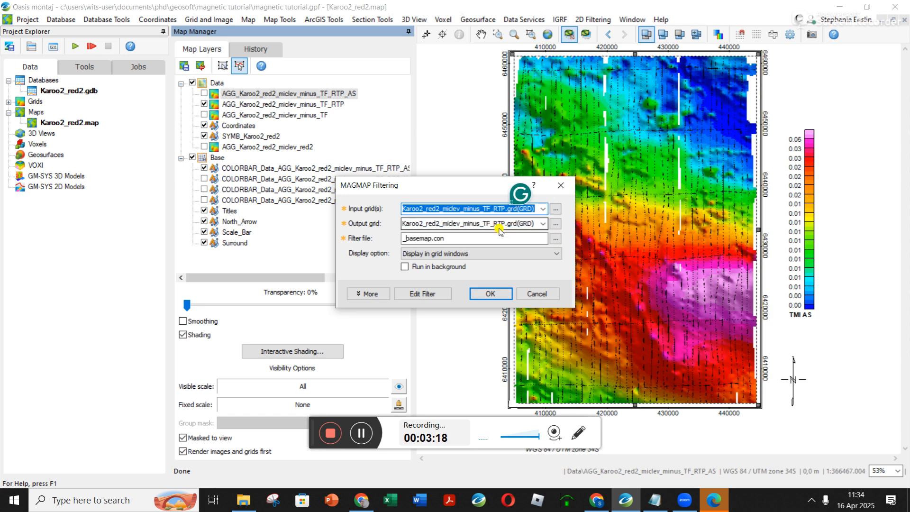
{"action": "left_click", "coordinate": [506, 224]}
{"action": "left_click", "coordinate": [506, 224]}
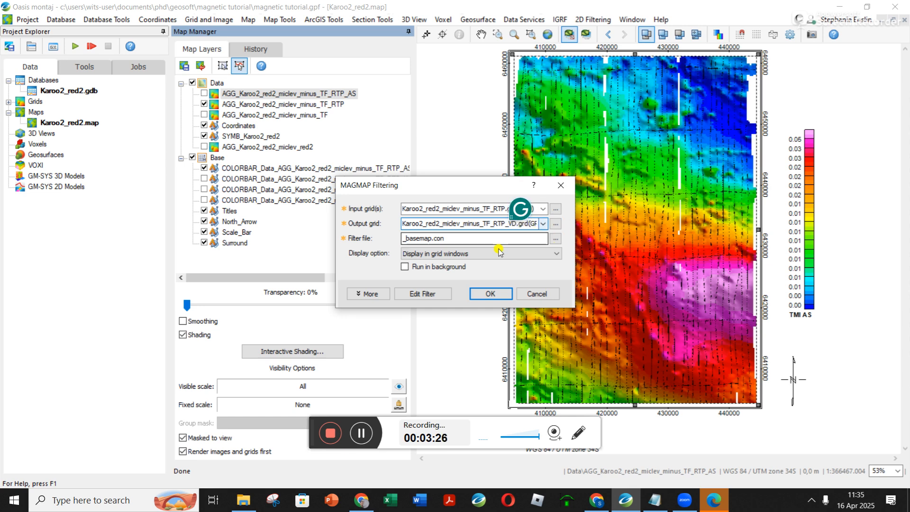
Change the first MAGMAP filter to Derivative and check its Z-direction settings and preview in an enlarged filter window.
{"action": "left_click", "coordinate": [423, 294]}
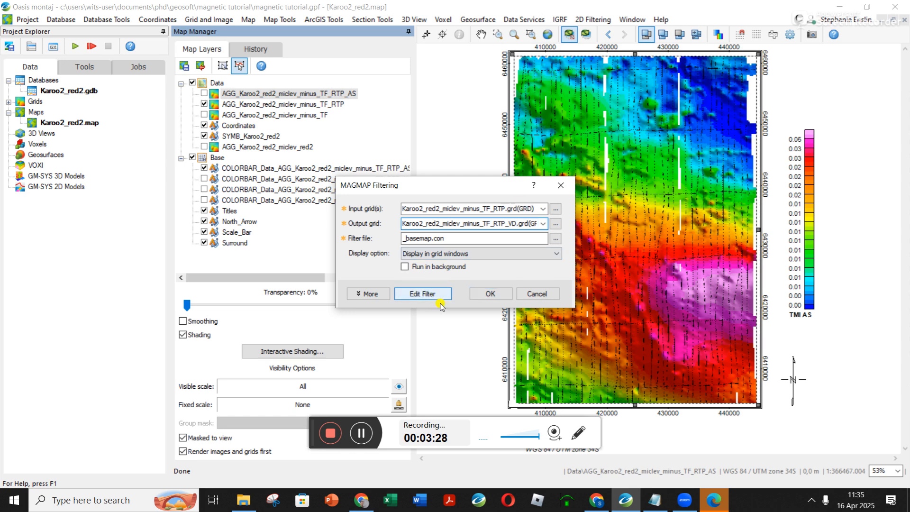
{"action": "left_click", "coordinate": [322, 286]}
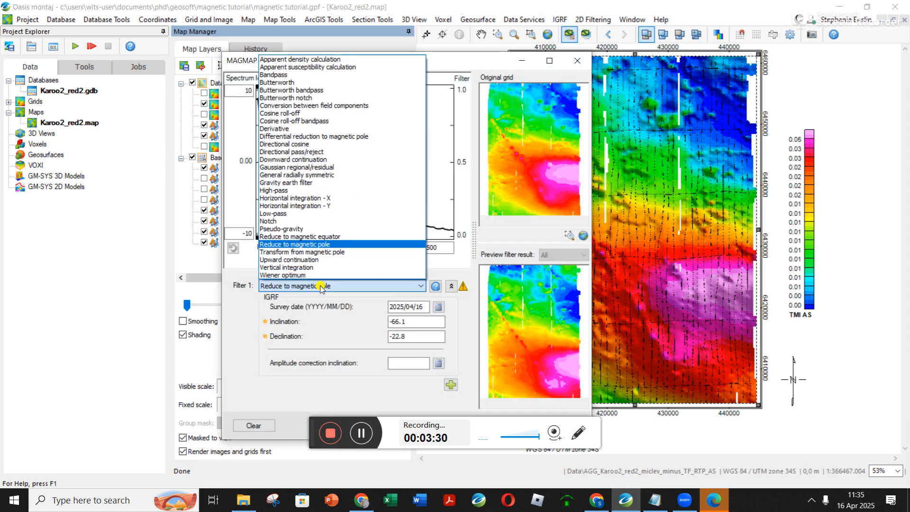
{"action": "left_click", "coordinate": [271, 129]}
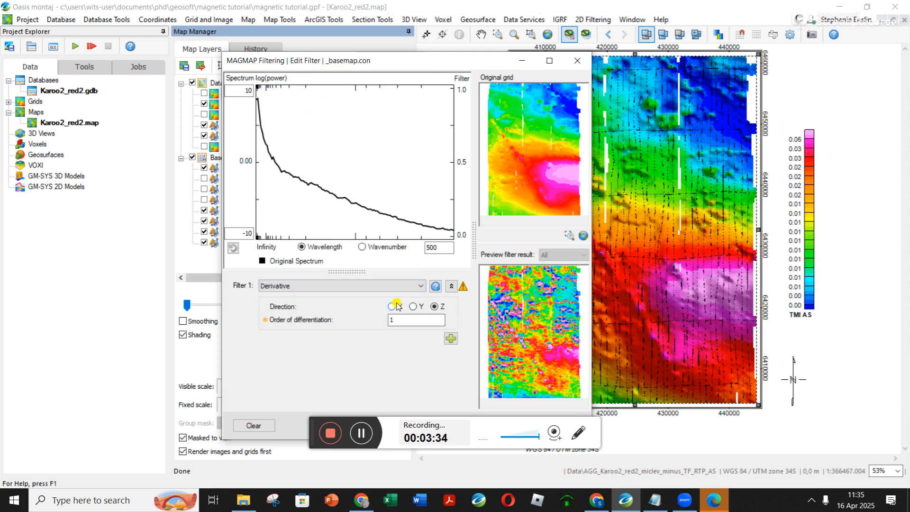
{"action": "left_click_drag", "start_coordinate": [482, 60], "coordinate": [479, 2]}
{"action": "double_click", "coordinate": [480, 3]}
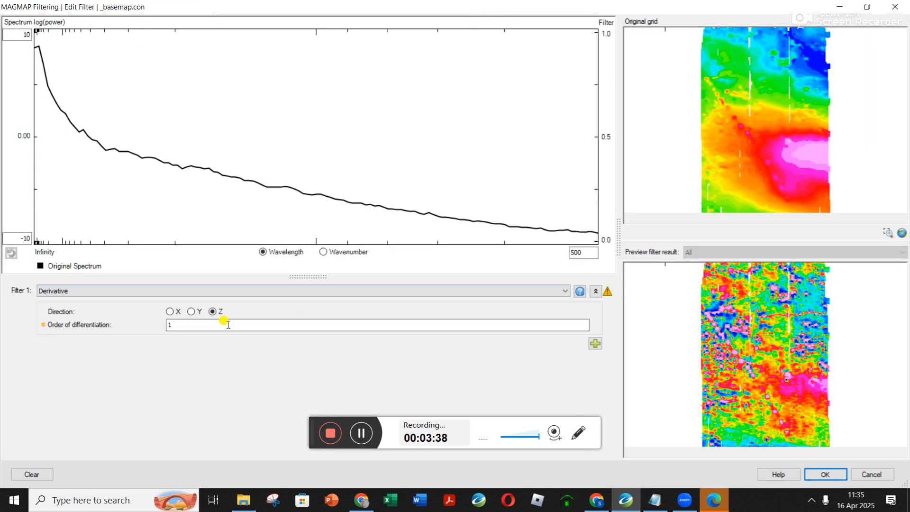
{"action": "left_click", "coordinate": [885, 5]}
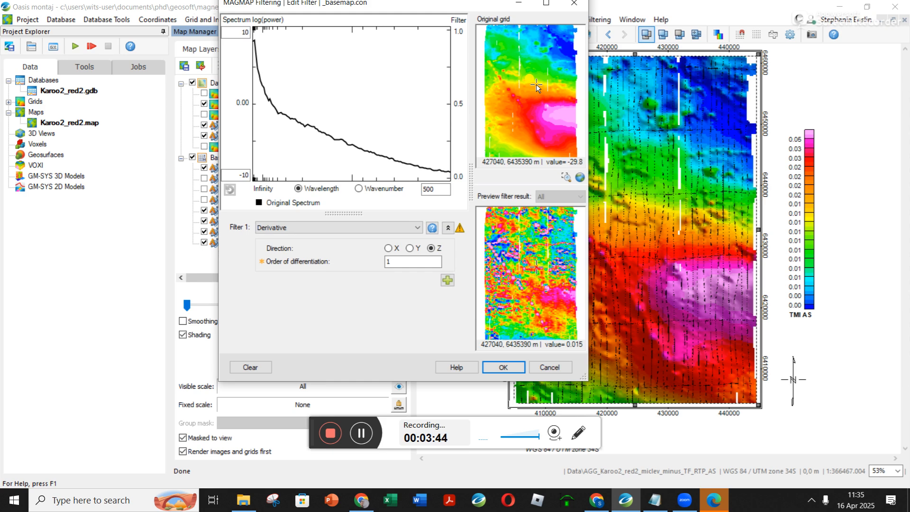
Preview the derivative with an order of differentiation of 3, and return the order to 1.
{"action": "left_click_drag", "start_coordinate": [393, 260], "coordinate": [328, 255]}
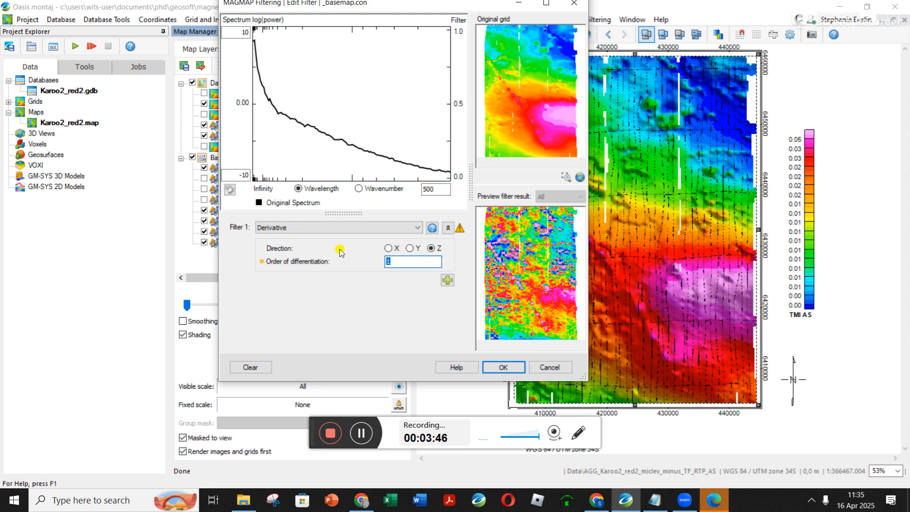
{"action": "type", "text": "3"}
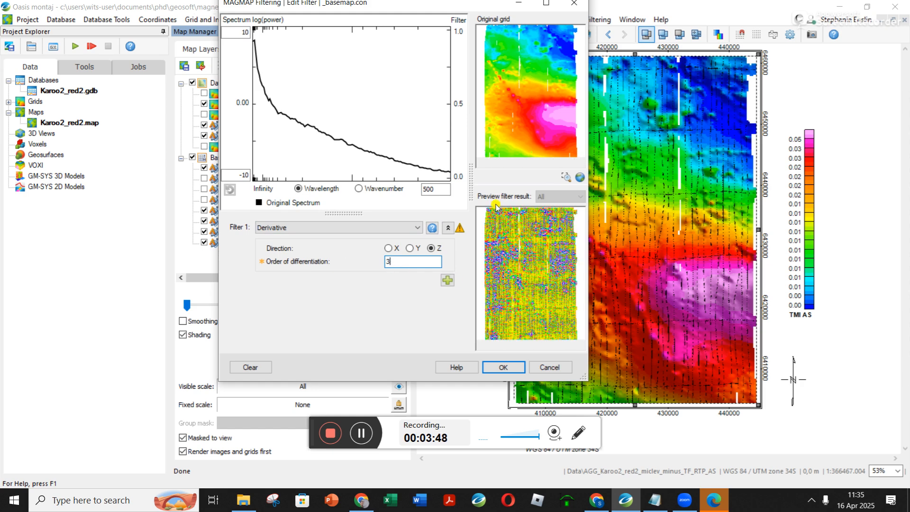
{"action": "left_click_drag", "start_coordinate": [441, 265], "coordinate": [313, 258]}
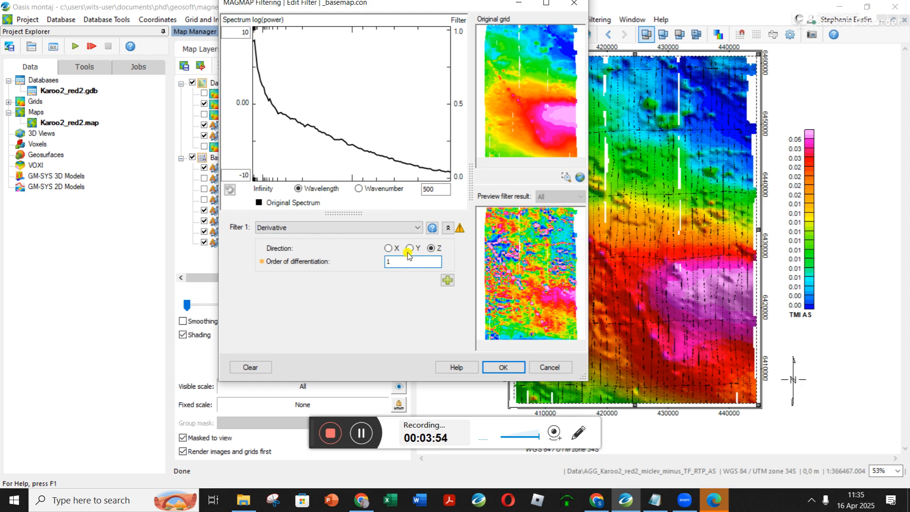
Accept the derivative filter, run it on the RTP grid, and close the minus_TF_RTP_VD and minus_TF_RTP_AS grid windows.
{"action": "left_click", "coordinate": [512, 369]}
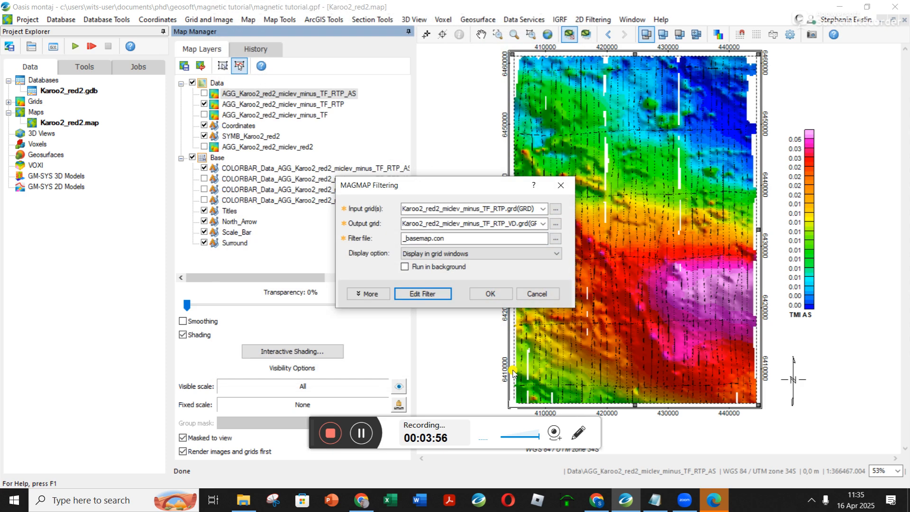
{"action": "left_click", "coordinate": [478, 295]}
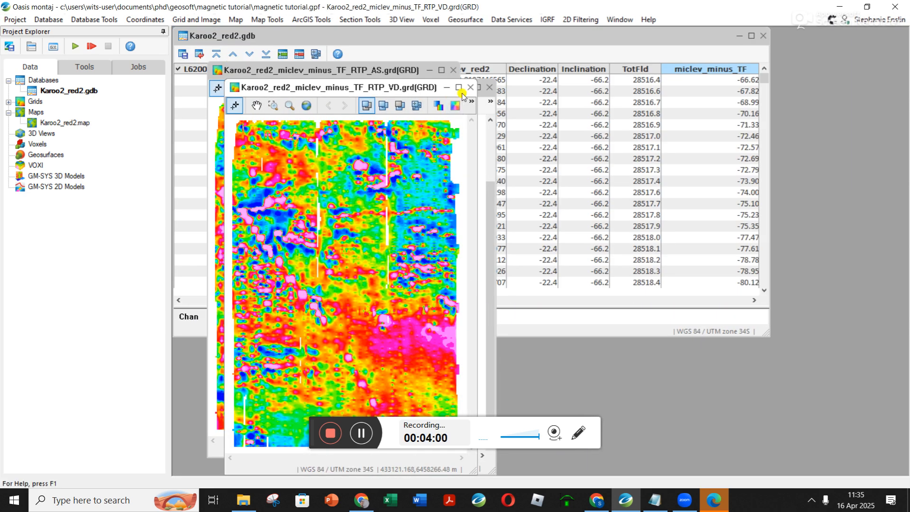
{"action": "left_click", "coordinate": [470, 88]}
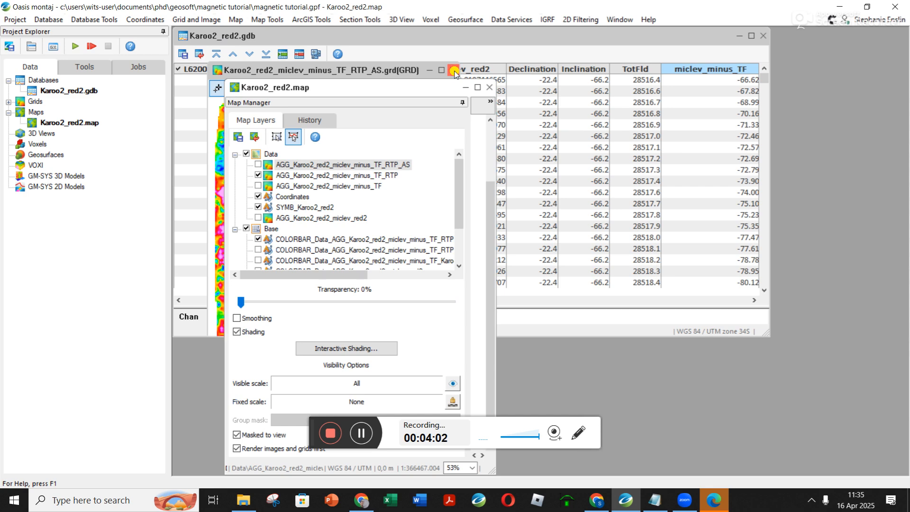
{"action": "left_click", "coordinate": [454, 71]}
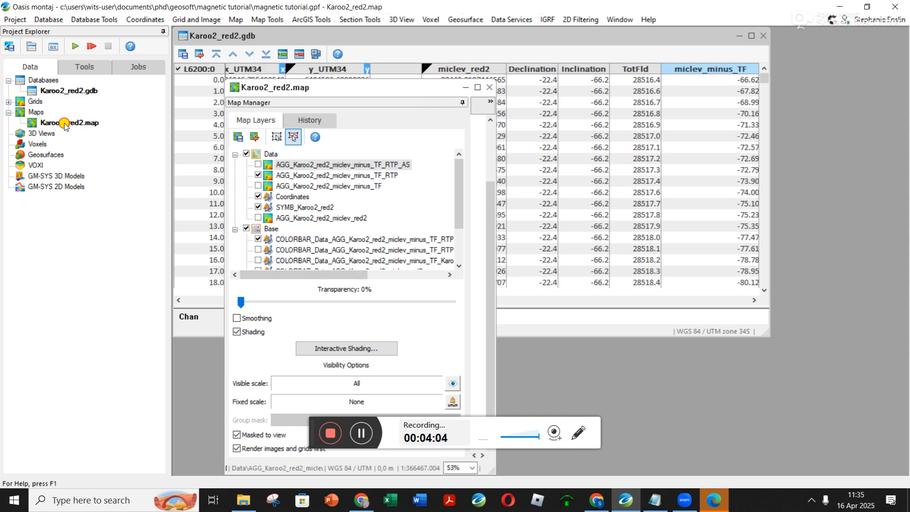
Display the minus_TF_RTP_VD grid on the current Karoo2_red2 map with shading on, smoothing off and a colour bar added.
{"action": "left_click", "coordinate": [476, 88]}
{"action": "left_click", "coordinate": [209, 19]}
{"action": "mouse_move", "coordinate": [256, 46]}
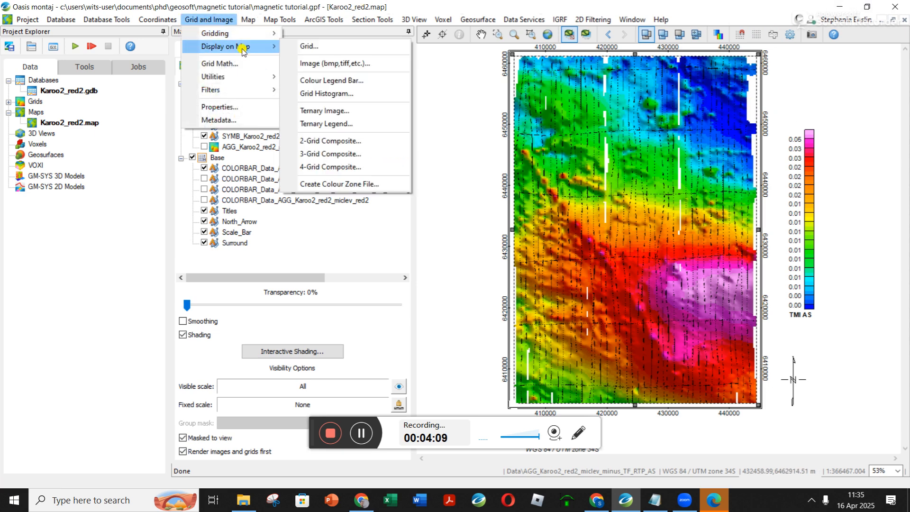
{"action": "left_click", "coordinate": [321, 46]}
{"action": "left_click", "coordinate": [534, 180]}
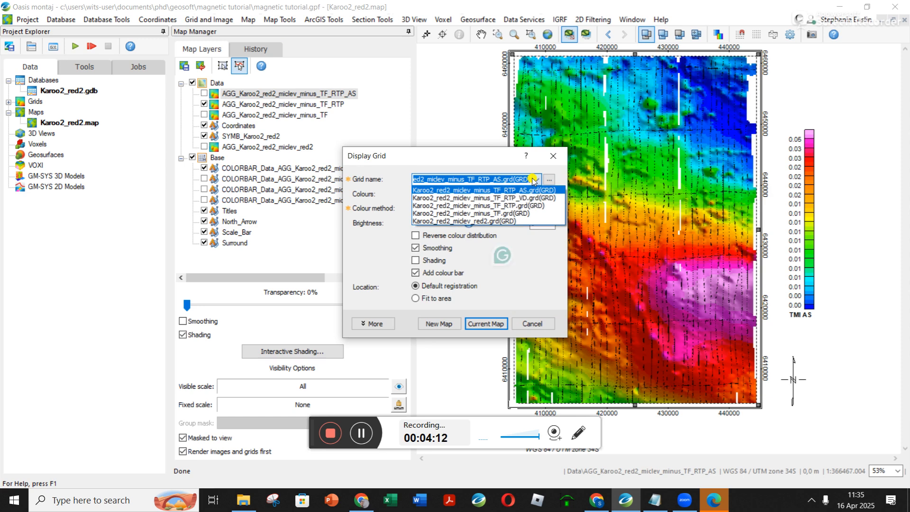
{"action": "left_click", "coordinate": [529, 198]}
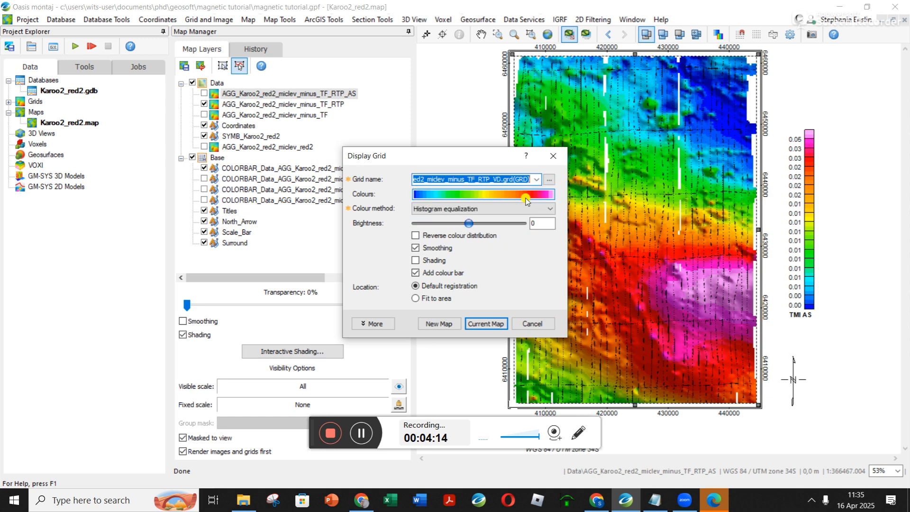
{"action": "left_click", "coordinate": [431, 261]}
{"action": "left_click", "coordinate": [432, 248]}
{"action": "left_click", "coordinate": [488, 323]}
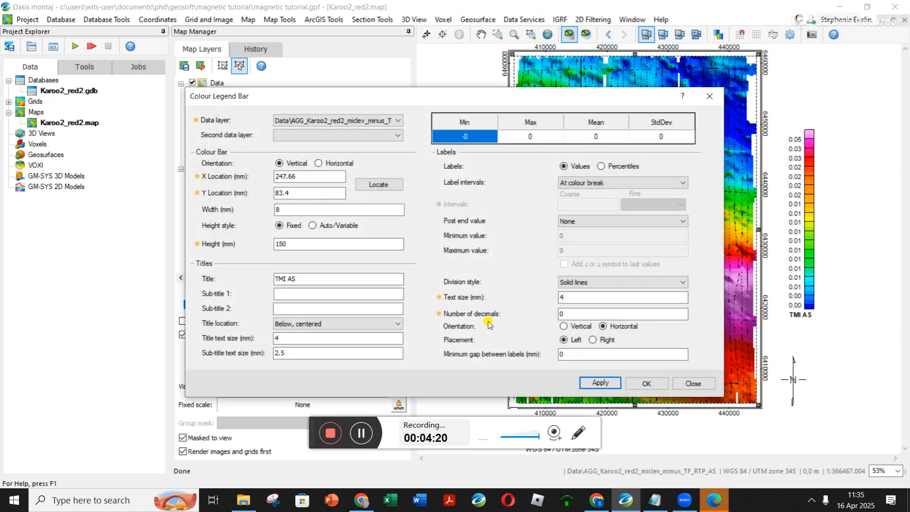
Create the vertical derivative's colour bar with the title TMI VD.
{"action": "double_click", "coordinate": [296, 278]}
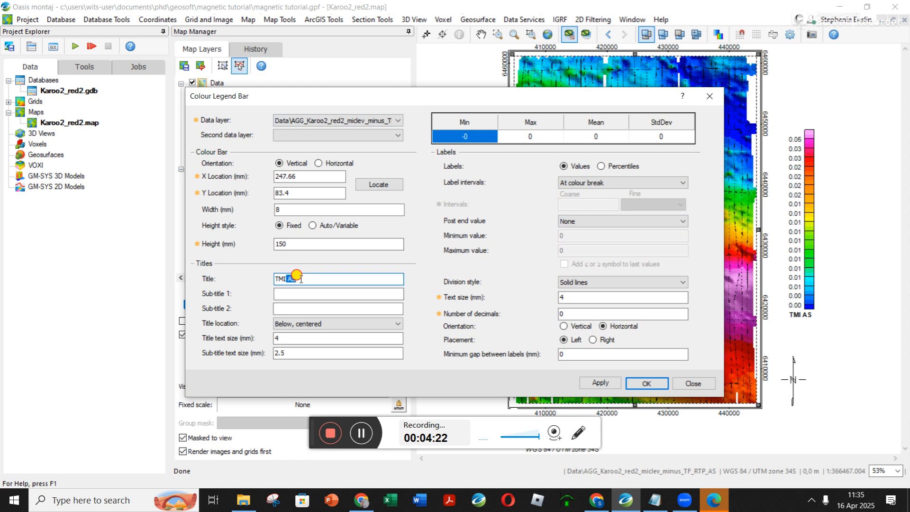
{"action": "type", "text": "CD"}
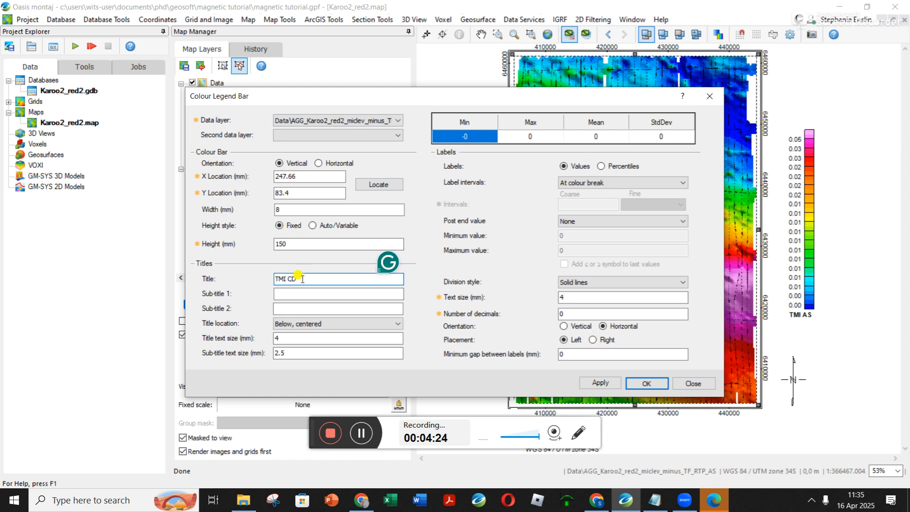
{"action": "key", "text": "BackSpace"}
{"action": "key", "text": "BackSpace"}
{"action": "type", "text": "VD"}
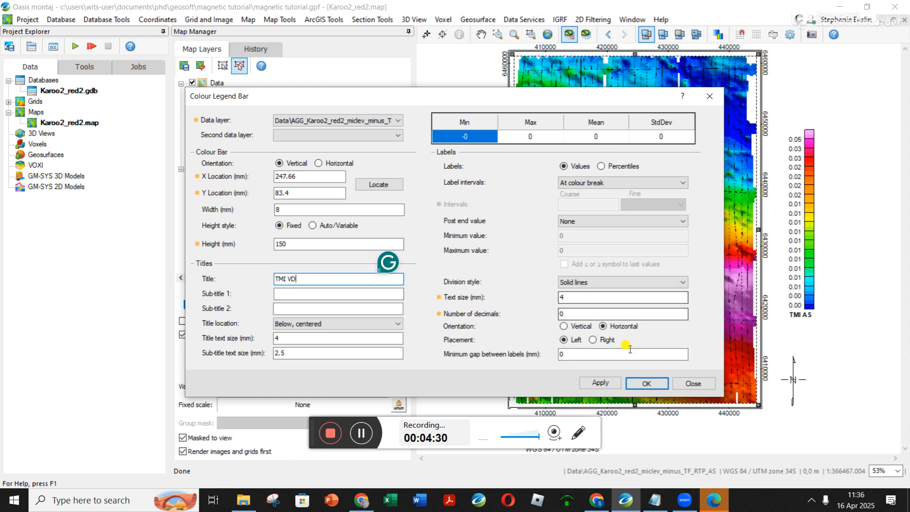
{"action": "left_click", "coordinate": [648, 384]}
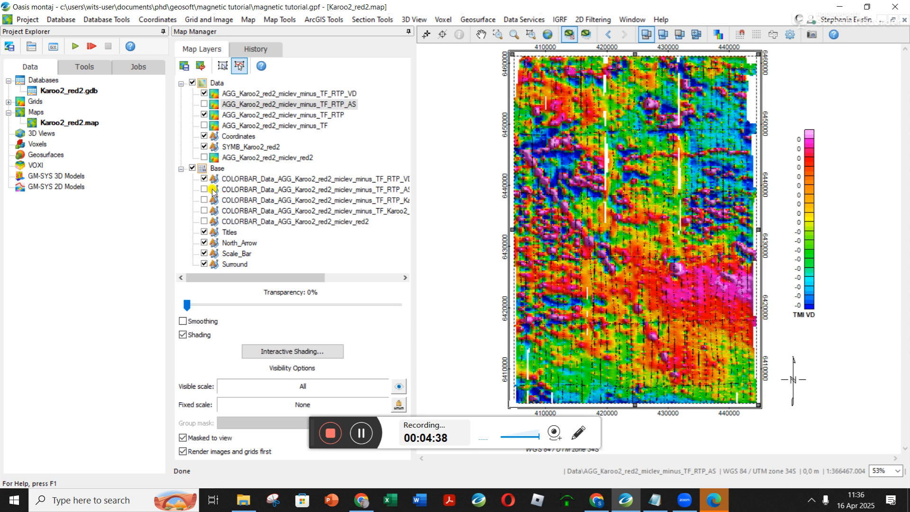
Set the number of decimals on the TMI VD colour bar's labels to 2.
{"action": "left_click", "coordinate": [303, 179]}
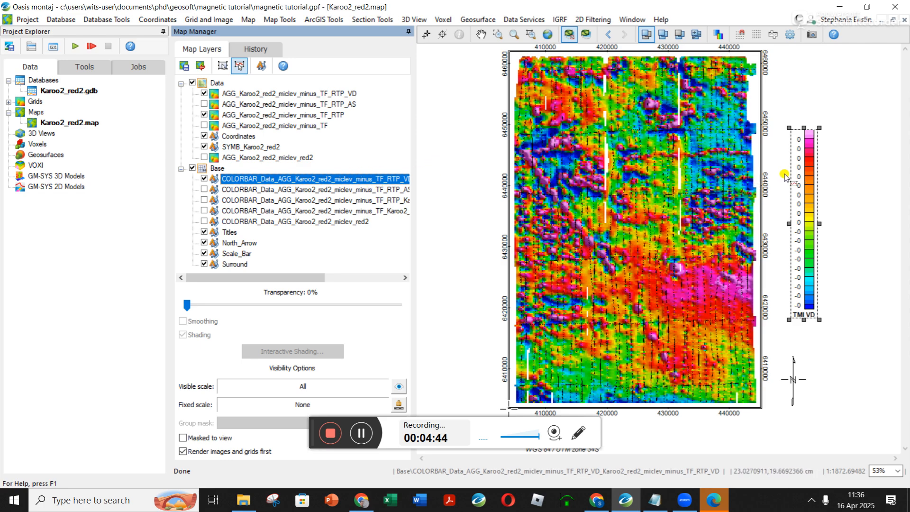
{"action": "right_click", "coordinate": [802, 180]}
{"action": "left_click", "coordinate": [809, 396]}
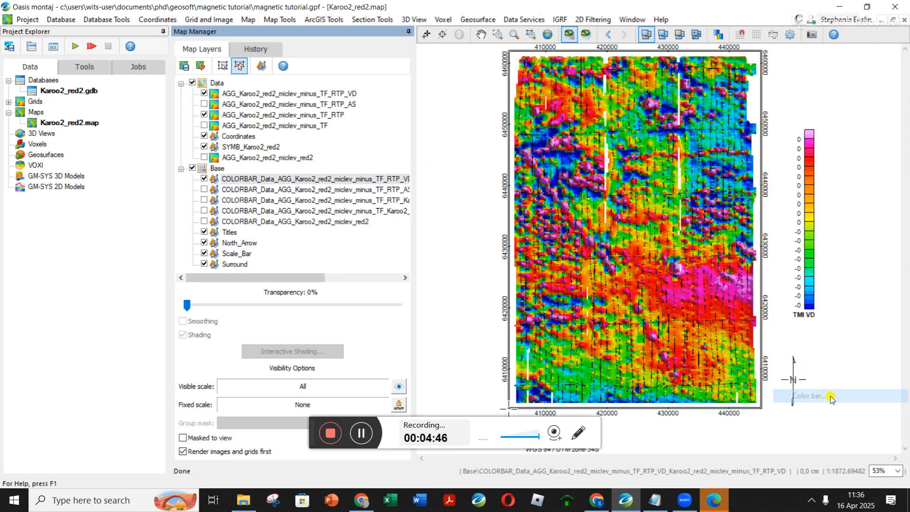
{"action": "left_click", "coordinate": [560, 315]}
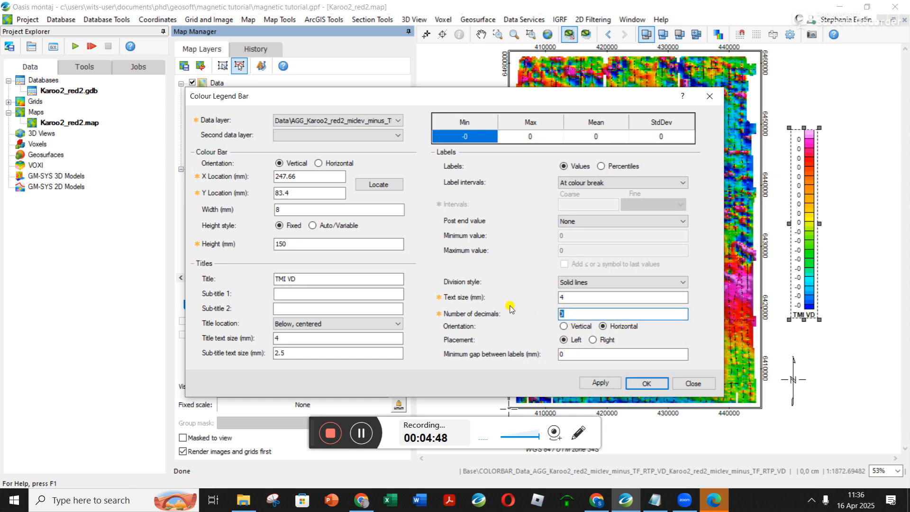
{"action": "left_click", "coordinate": [656, 386]}
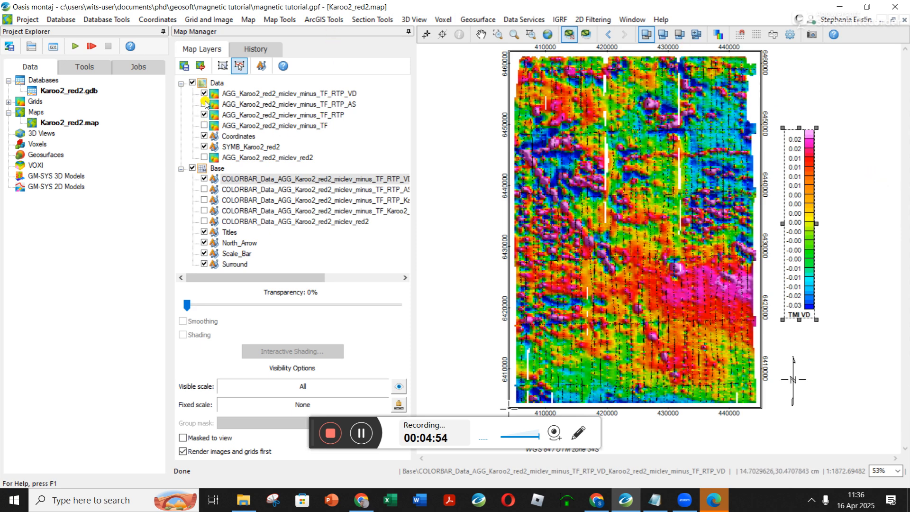
Compare the vertical derivative with the grids beneath by hiding and showing the minus_TF_RTP_VD layer, leaving it and the minus_TF_RTP_AS layer shown.
{"action": "left_click", "coordinate": [317, 114]}
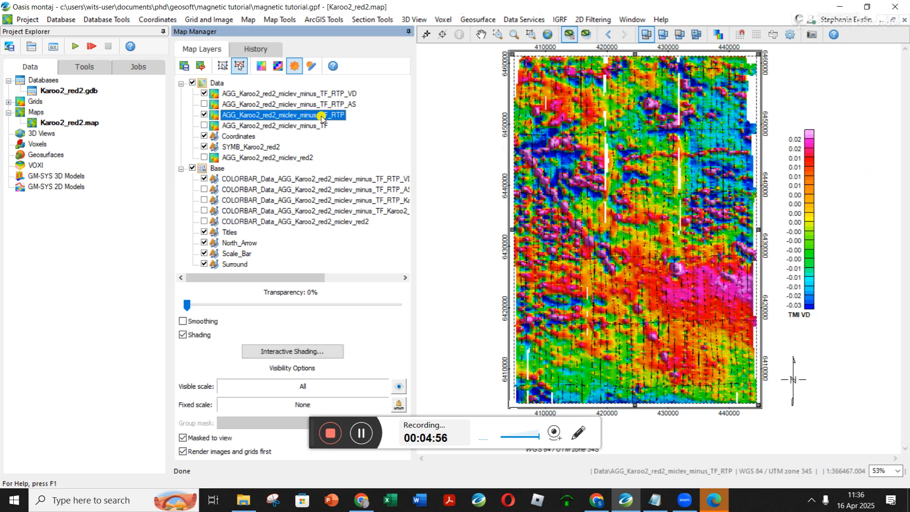
{"action": "left_click", "coordinate": [307, 94]}
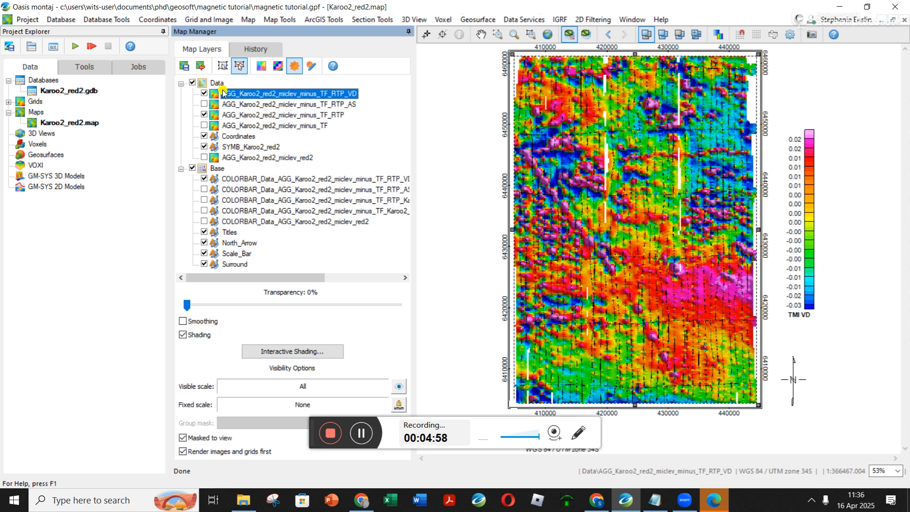
{"action": "left_click", "coordinate": [204, 93]}
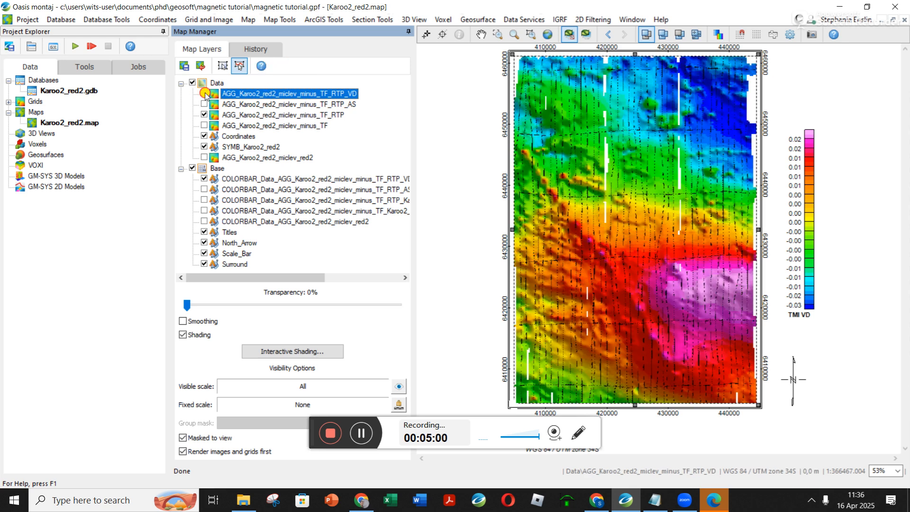
{"action": "left_click", "coordinate": [205, 95]}
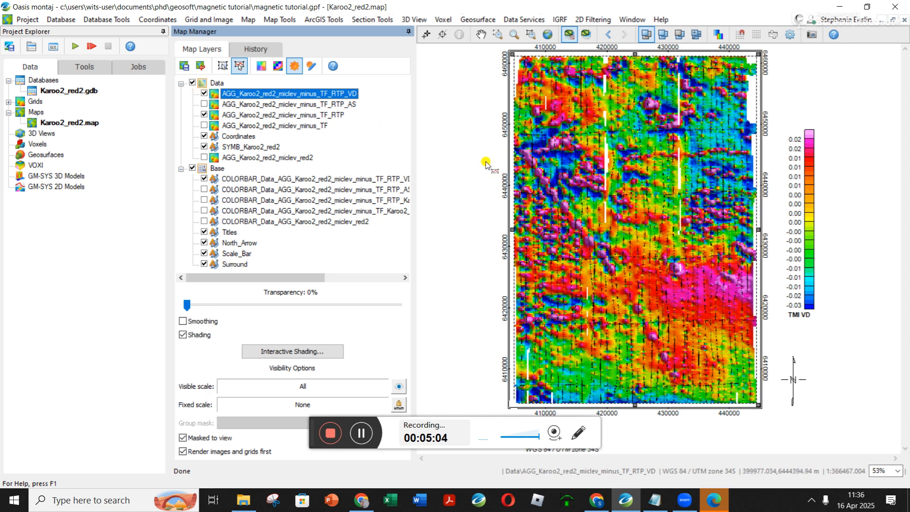
{"action": "left_click", "coordinate": [206, 95]}
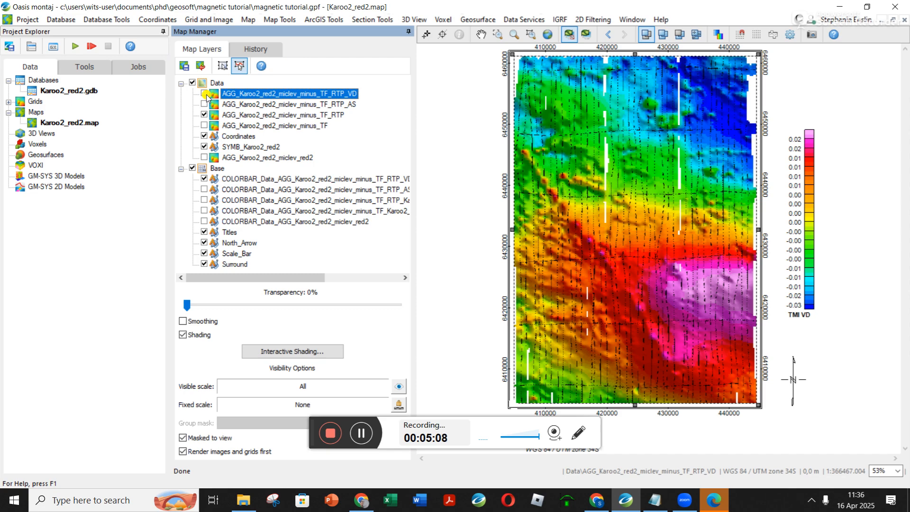
{"action": "left_click", "coordinate": [206, 95]}
{"action": "left_click", "coordinate": [206, 95]}
{"action": "left_click", "coordinate": [206, 95]}
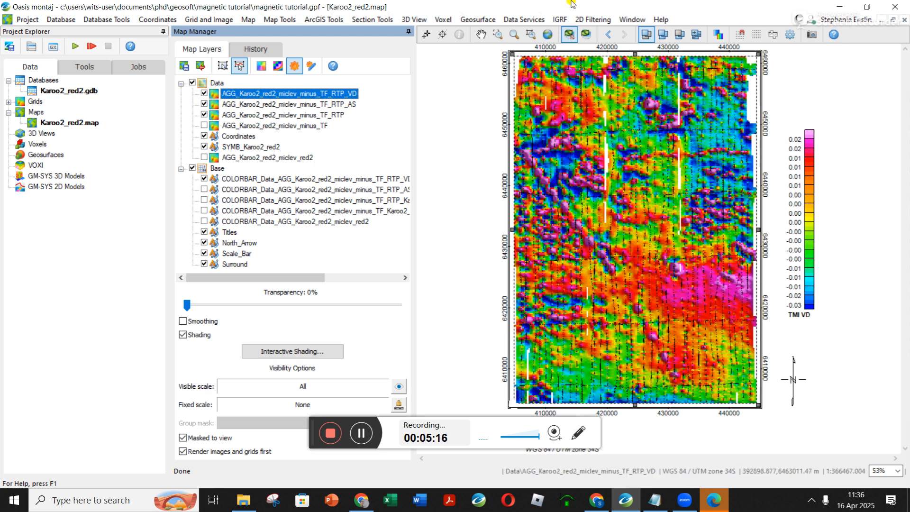
Set up a Tilt Derivative of Karoo2_red2_miclev_minus_TF_RTP.grd with the output grid Karoo2_red2_miclev_minus_TF_RTP_TD.grd.
{"action": "left_click", "coordinate": [600, 18]}
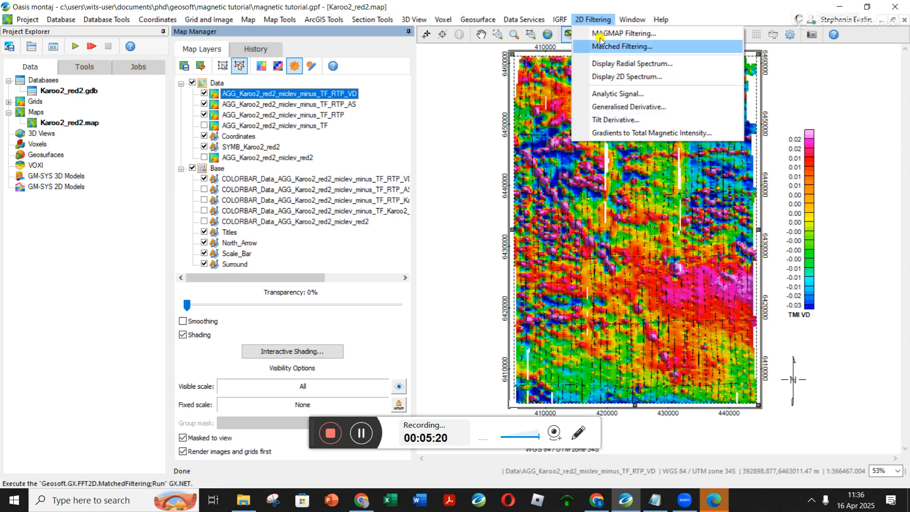
{"action": "left_click", "coordinate": [616, 120]}
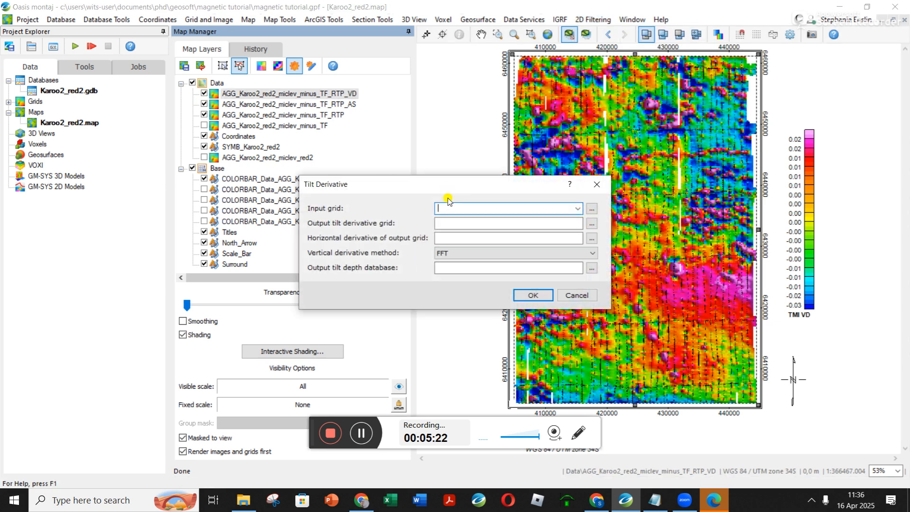
{"action": "left_click", "coordinate": [578, 208]}
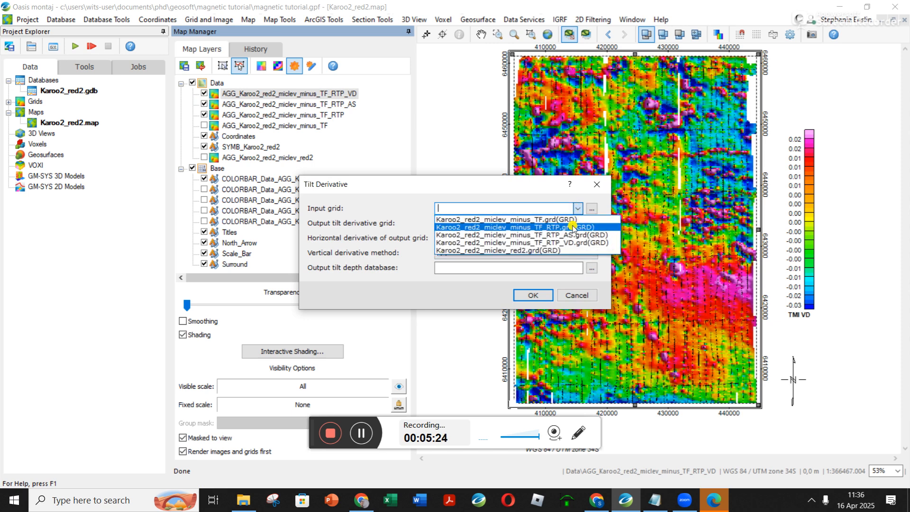
{"action": "left_click", "coordinate": [577, 227]}
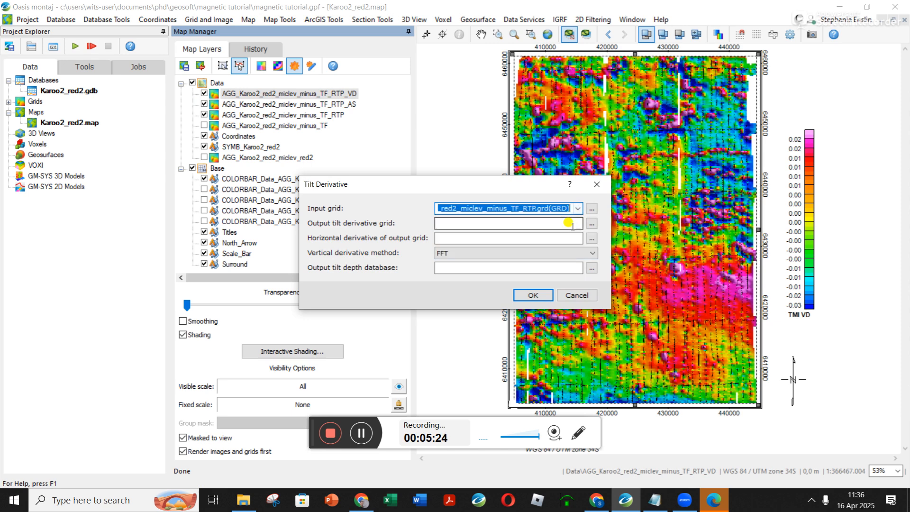
{"action": "right_click", "coordinate": [522, 208]}
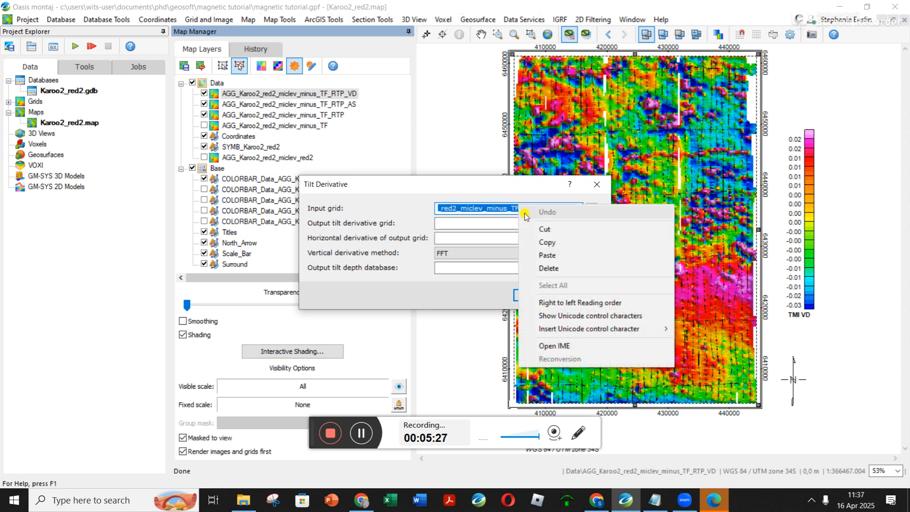
{"action": "left_click", "coordinate": [545, 237]}
{"action": "right_click", "coordinate": [486, 225]}
{"action": "left_click", "coordinate": [520, 275]}
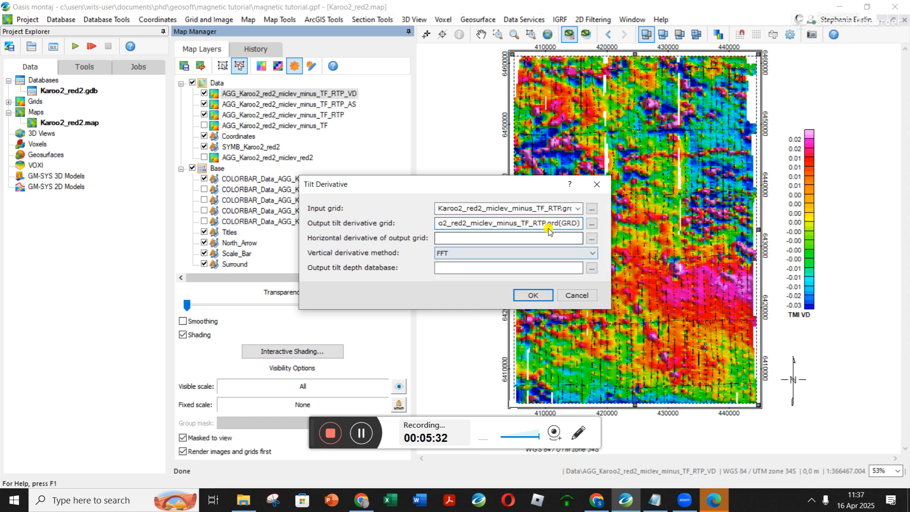
{"action": "type", "text": "_TD"}
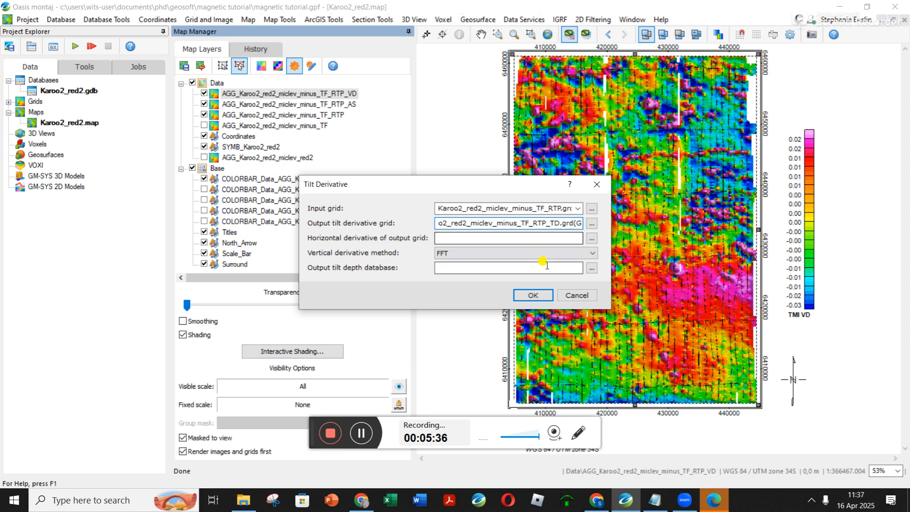
Name the horizontal derivative output grid Karoo2_red2_miclev_minus_TF_RTP_TD_HD.grd and run the tilt derivative with the FFT method.
{"action": "left_click", "coordinate": [539, 238]}
{"action": "key", "text": "ctrl+v"}
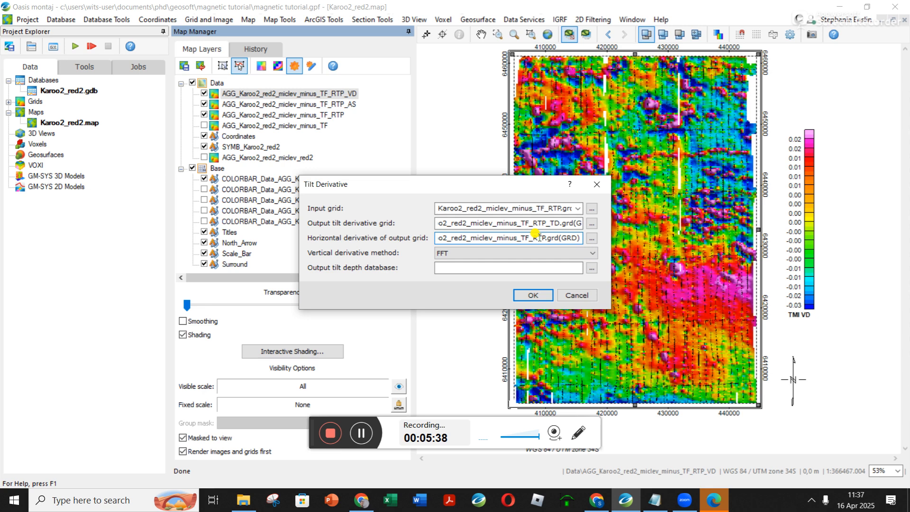
{"action": "type", "text": "_TD_HD"}
{"action": "left_click", "coordinate": [533, 295]}
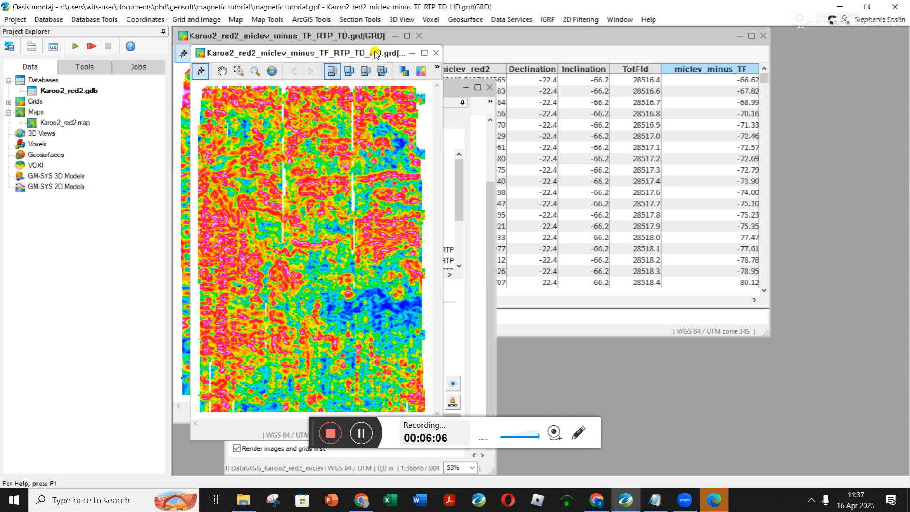
Close the TD_HD and TD grid windows and maximise the Karoo2_red2 map.
{"action": "left_click", "coordinate": [437, 53]}
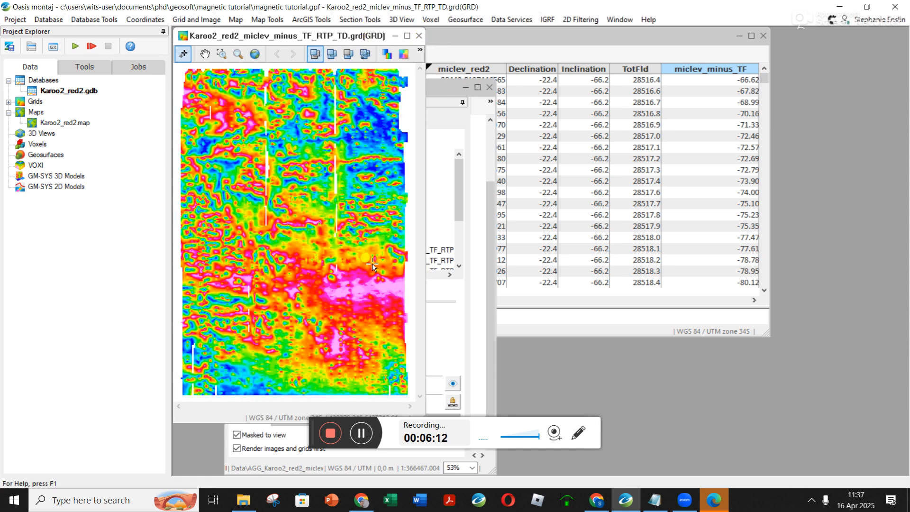
{"action": "left_click", "coordinate": [425, 38]}
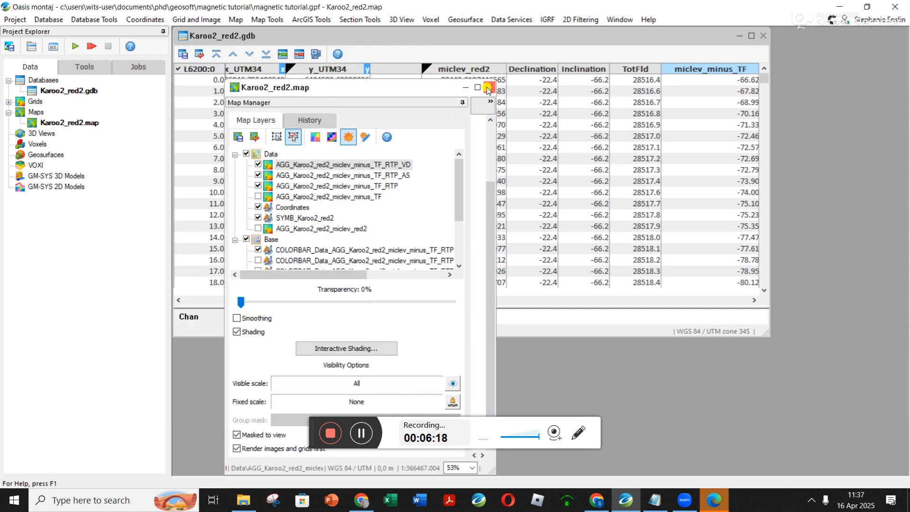
{"action": "left_click", "coordinate": [478, 89]}
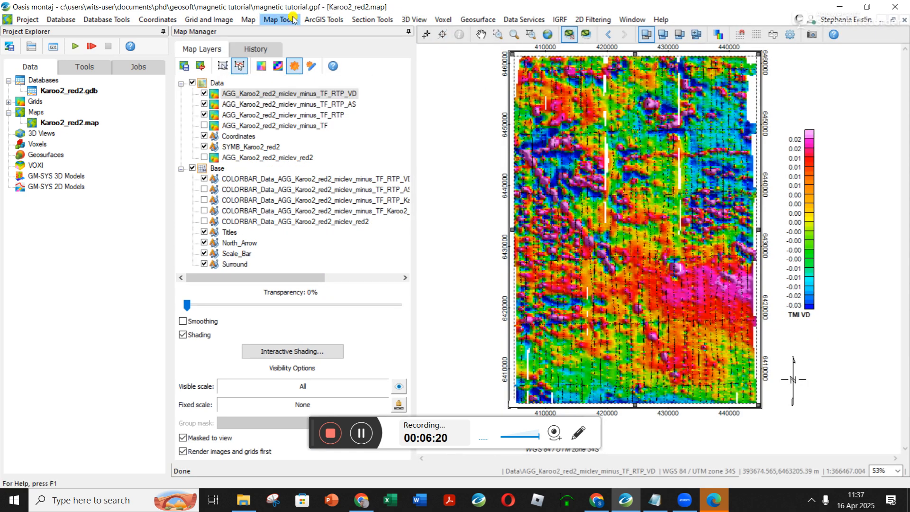
Display the minus_TF_RTP_TD grid on the current map with smoothing, shading and a colour bar.
{"action": "left_click", "coordinate": [203, 20]}
{"action": "mouse_move", "coordinate": [225, 46]}
{"action": "left_click", "coordinate": [303, 47]}
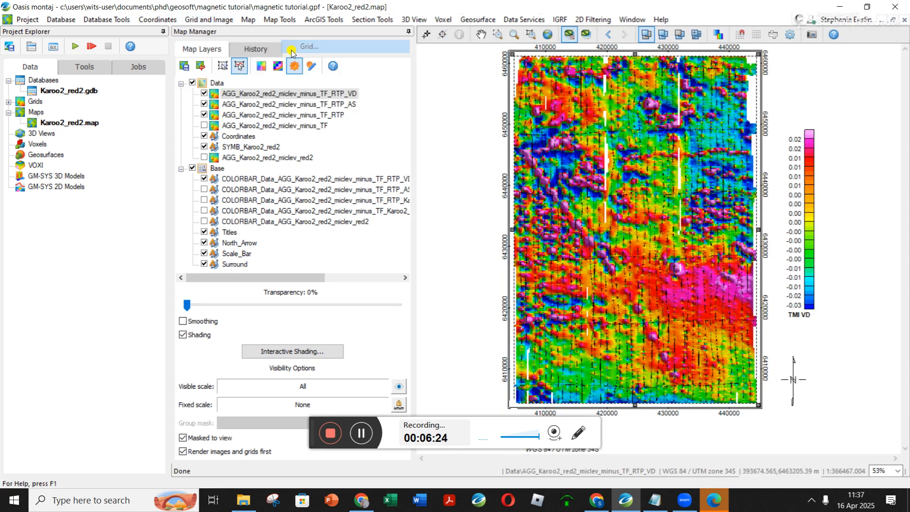
{"action": "left_click", "coordinate": [539, 180]}
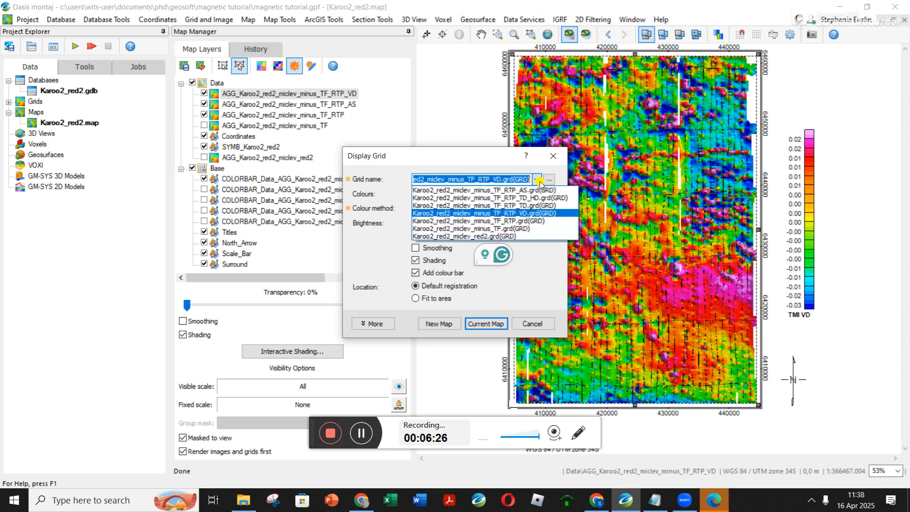
{"action": "left_click", "coordinate": [538, 206]}
{"action": "left_click", "coordinate": [416, 248]}
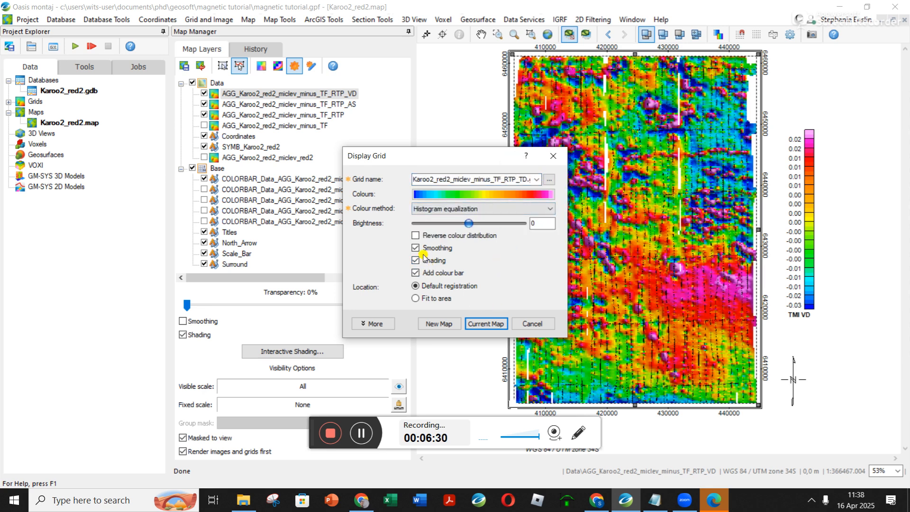
{"action": "left_click", "coordinate": [486, 324]}
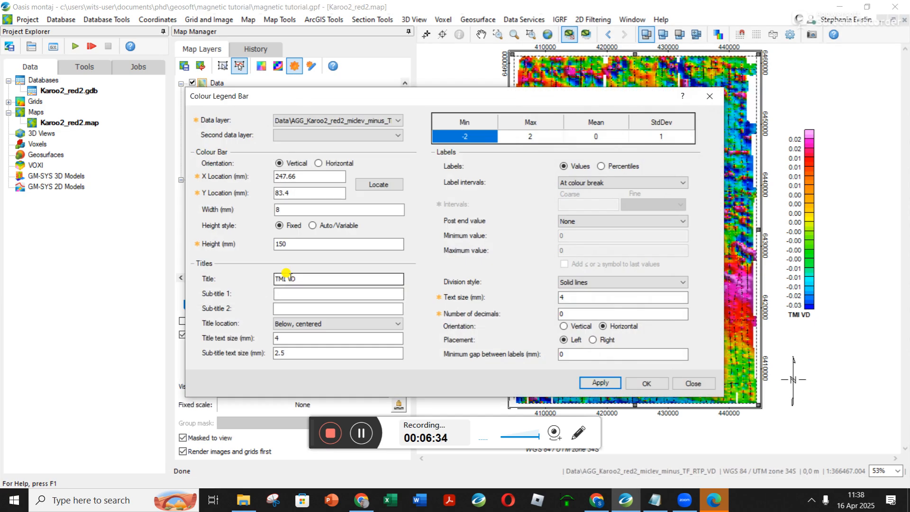
Create the tilt derivative's colour bar with the title TMI TD and 2 decimals on its labels.
{"action": "left_click_drag", "start_coordinate": [291, 278], "coordinate": [297, 278]}
{"action": "type", "text": "TD"}
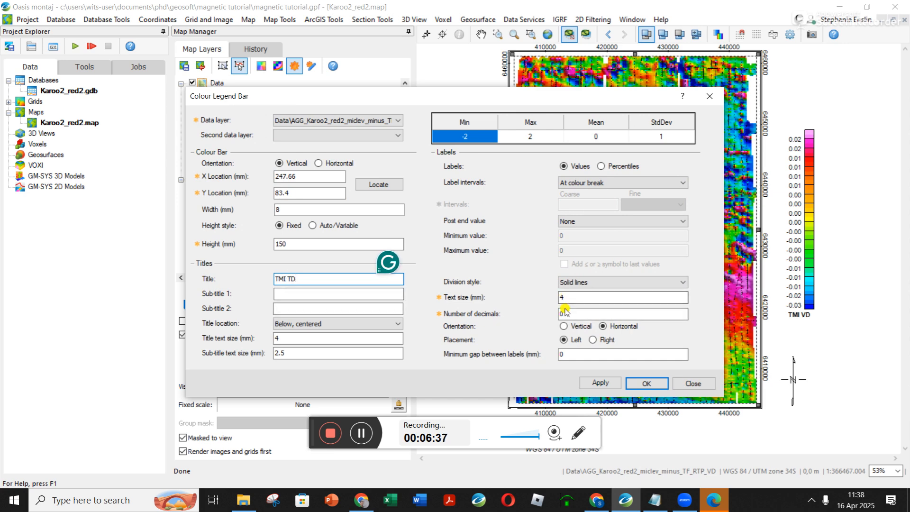
{"action": "left_click_drag", "start_coordinate": [565, 314], "coordinate": [515, 310]}
{"action": "type", "text": "2"}
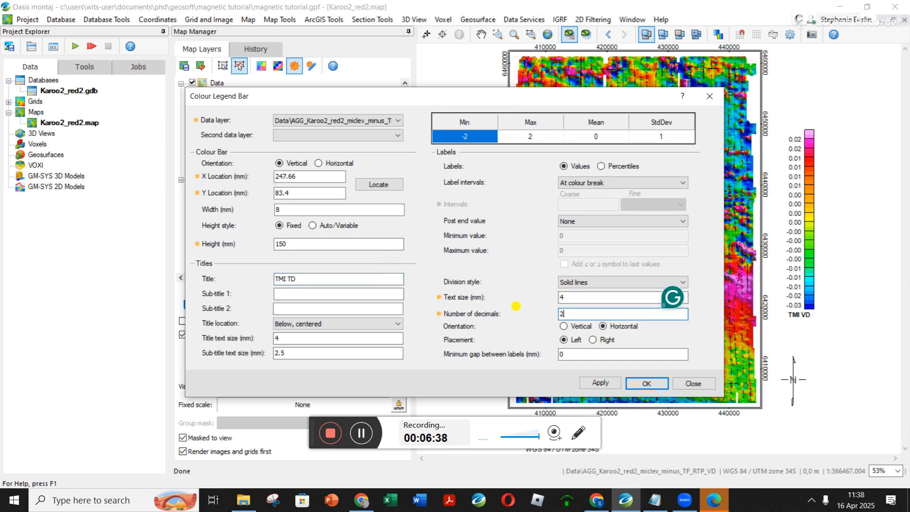
{"action": "left_click", "coordinate": [645, 382]}
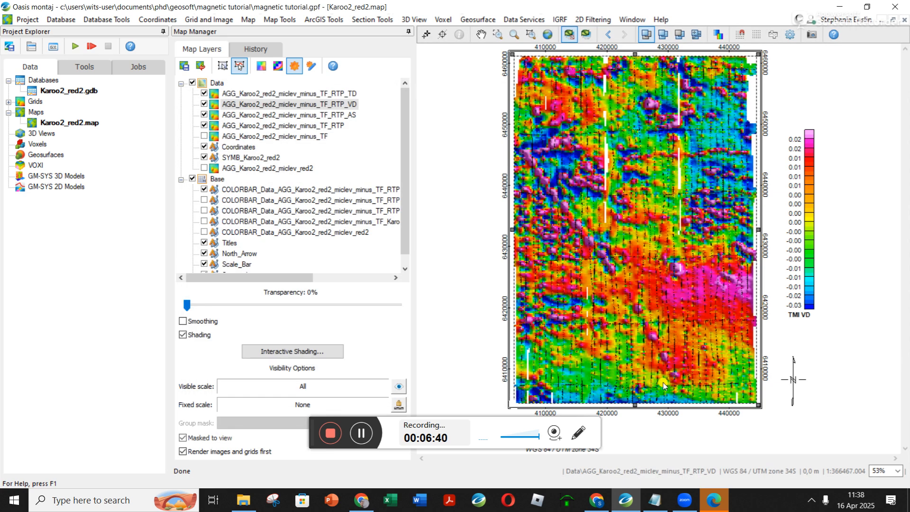
Hide the vertical derivative's colour bar and the TD, VD and AS grid layers, leaving the minus_TF_RTP grid shown.
{"action": "left_click", "coordinate": [203, 200]}
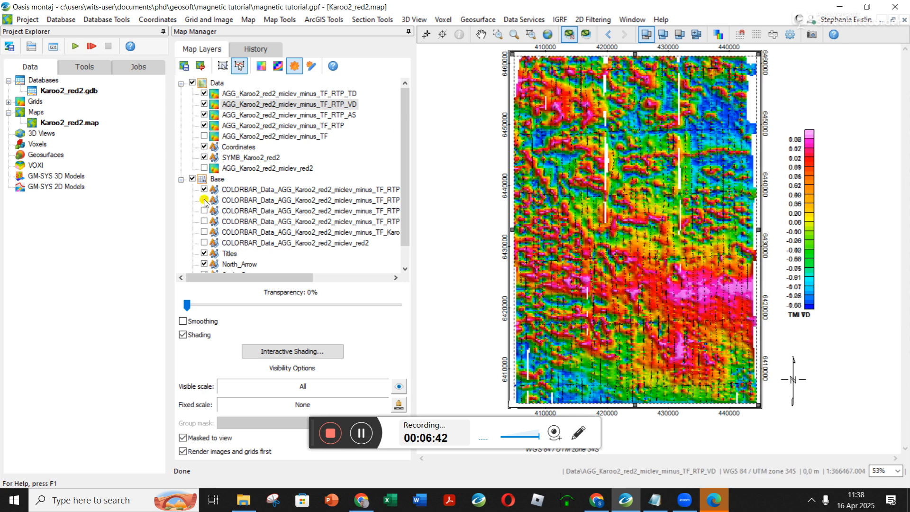
{"action": "left_click", "coordinate": [204, 94]}
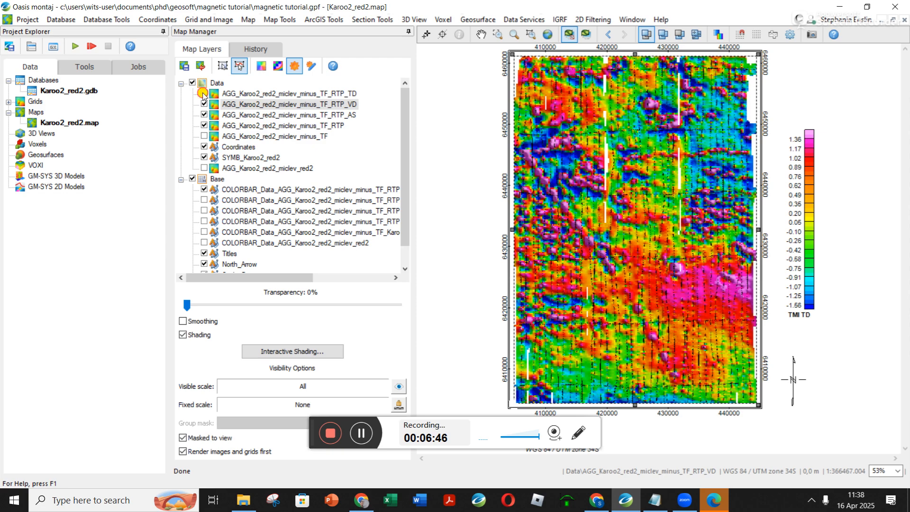
{"action": "left_click", "coordinate": [203, 93]}
{"action": "left_click", "coordinate": [203, 93]}
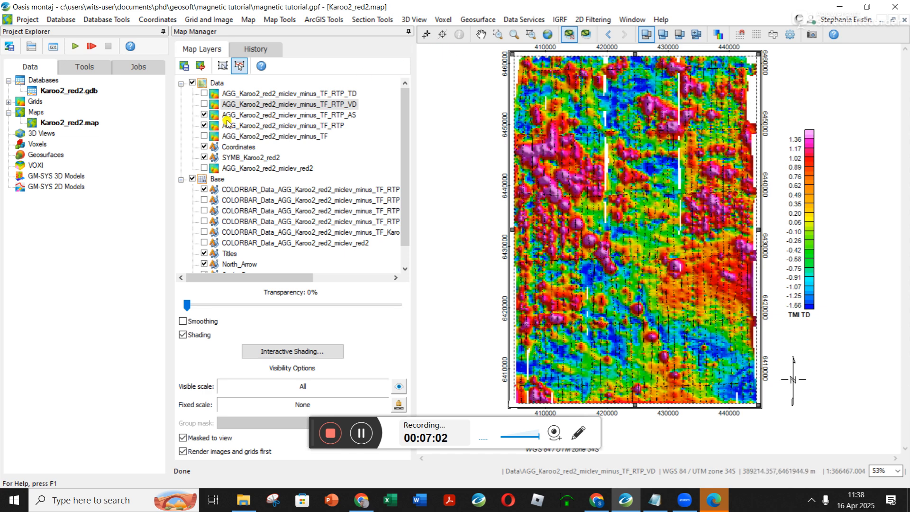
{"action": "left_click", "coordinate": [207, 115]}
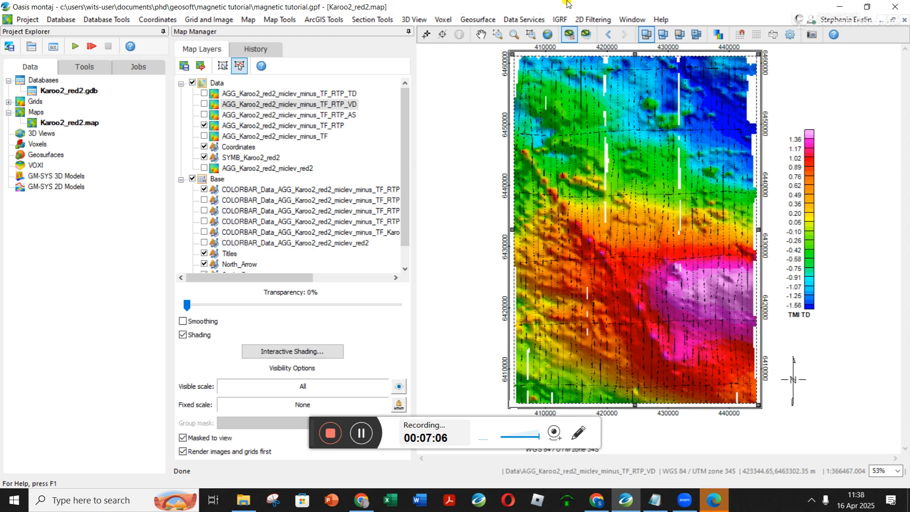
Set up MAGMAP filtering of the minus_TF_RTP grid with the output grid Karoo2_red2_miclev_minus_TF_RTP_LP.grd.
{"action": "left_click", "coordinate": [587, 21]}
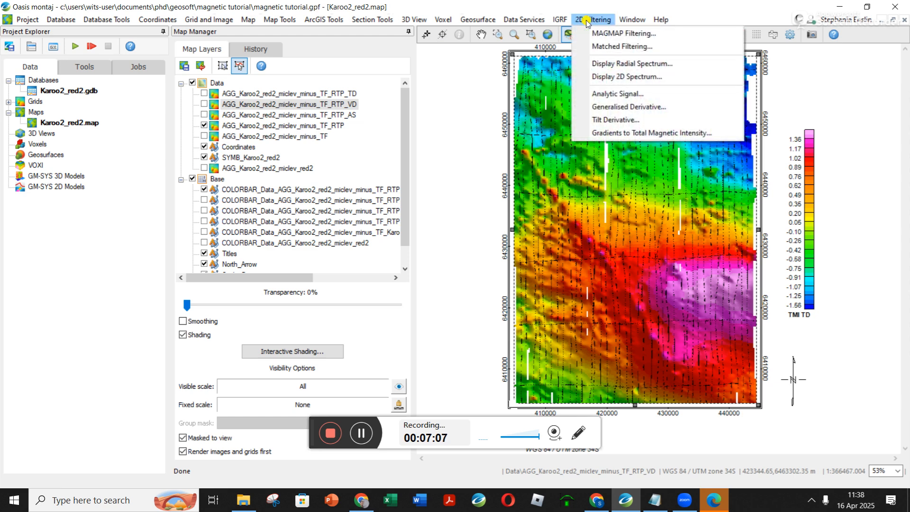
{"action": "left_click", "coordinate": [617, 34]}
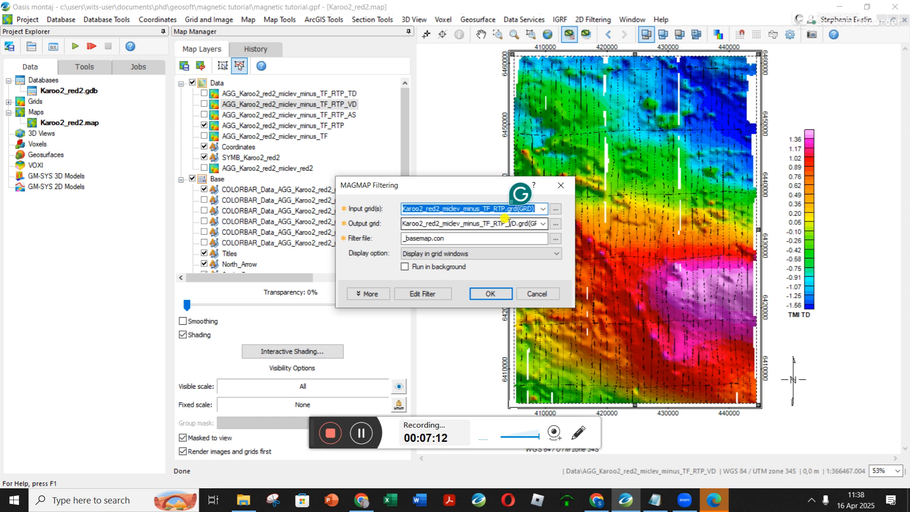
{"action": "left_click", "coordinate": [508, 223]}
{"action": "left_click_drag", "start_coordinate": [500, 224], "coordinate": [506, 226]}
{"action": "type", "text": "UP"}
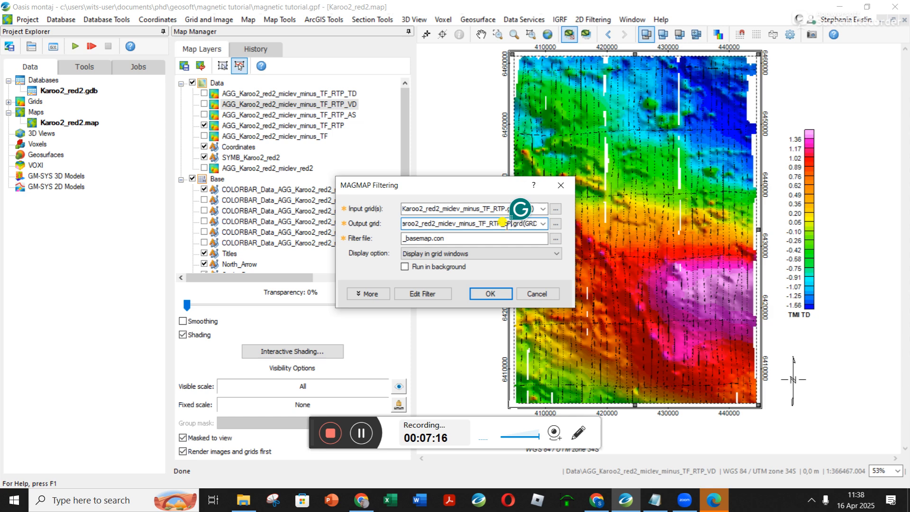
Change the MAGMAP filter from Derivative to Low-pass with a cutoff wavelength of 10000.
{"action": "left_click", "coordinate": [413, 293]}
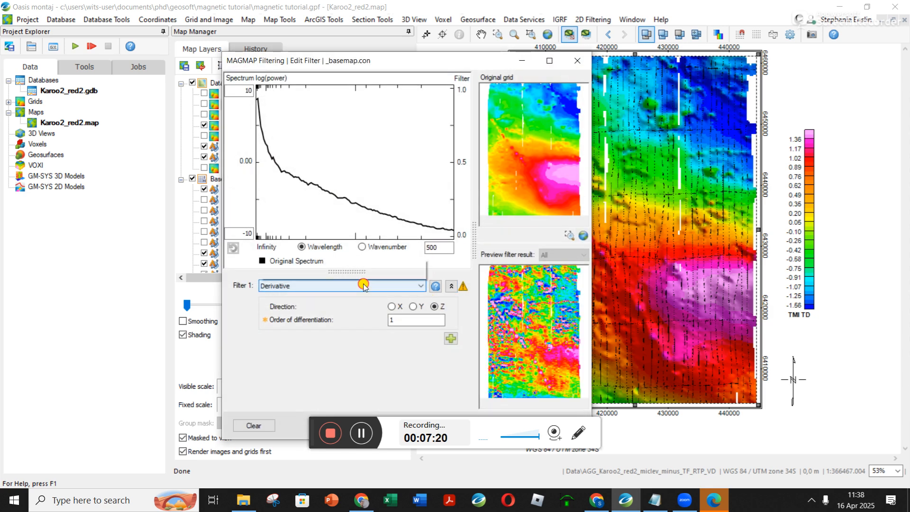
{"action": "left_click", "coordinate": [364, 286]}
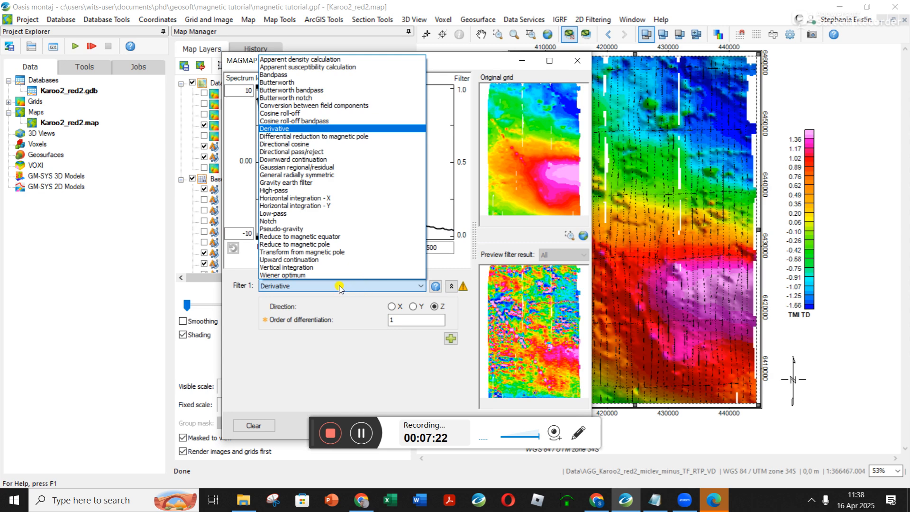
{"action": "left_click", "coordinate": [290, 216]}
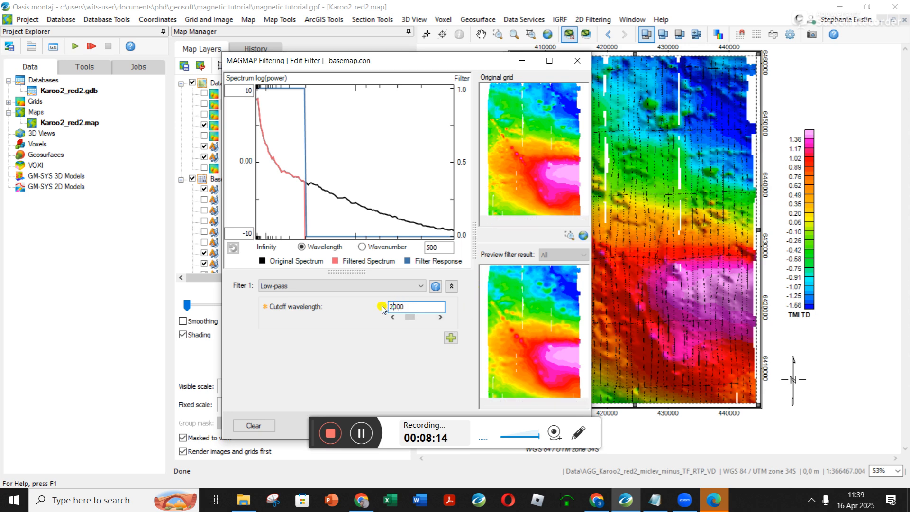
{"action": "left_click_drag", "start_coordinate": [392, 306], "coordinate": [378, 305]}
{"action": "key", "text": "Return"}
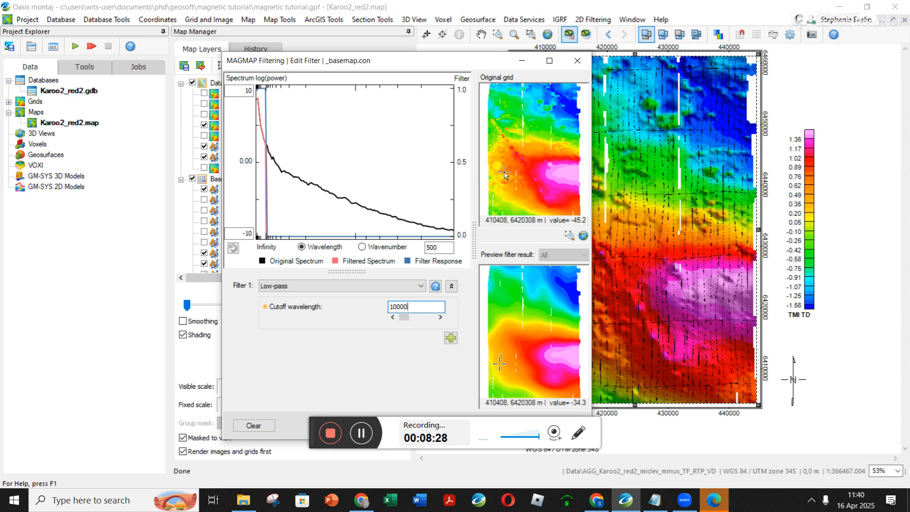
Try a cutoff wavelength of 20000 for the low-pass filter in the preview.
{"action": "left_click_drag", "start_coordinate": [467, 59], "coordinate": [392, 24]}
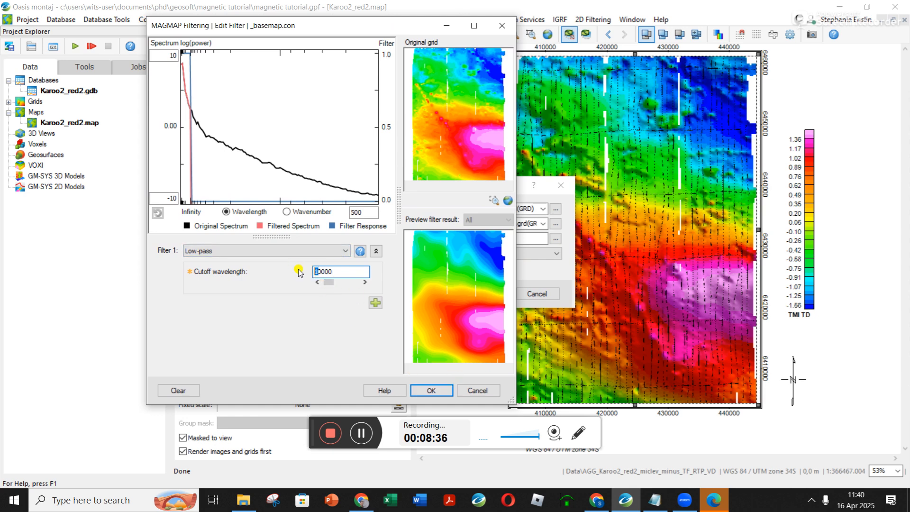
{"action": "left_click", "coordinate": [350, 274]}
{"action": "key", "text": "Return"}
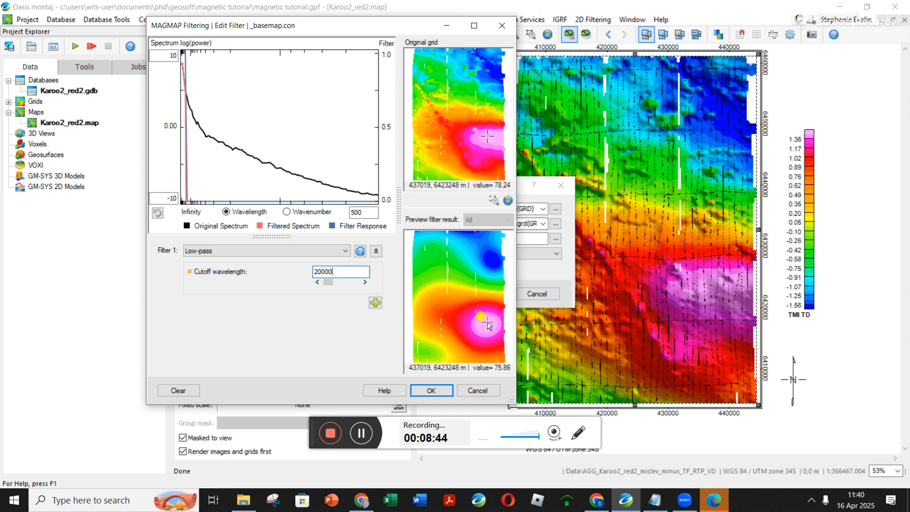
Set the low-pass cutoff wavelength back to 10000 and accept the filter.
{"action": "left_click_drag", "start_coordinate": [321, 272], "coordinate": [274, 263]}
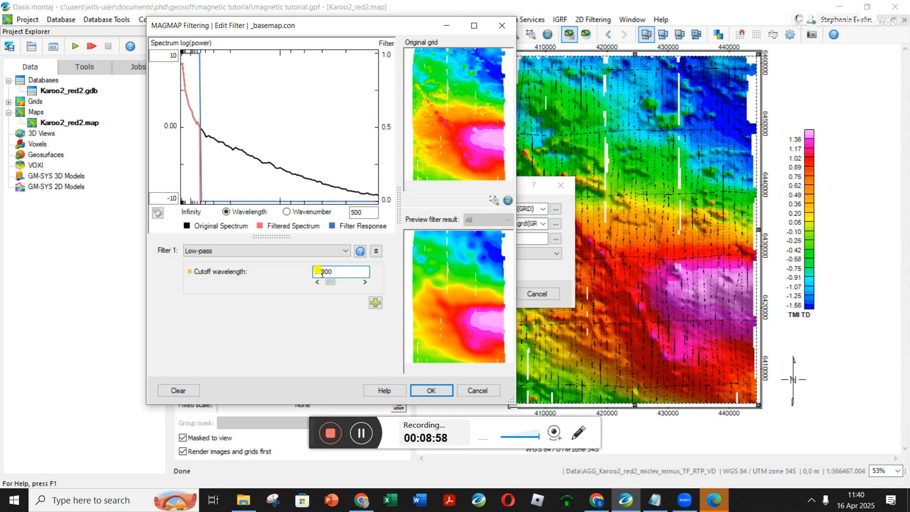
{"action": "left_click", "coordinate": [433, 392]}
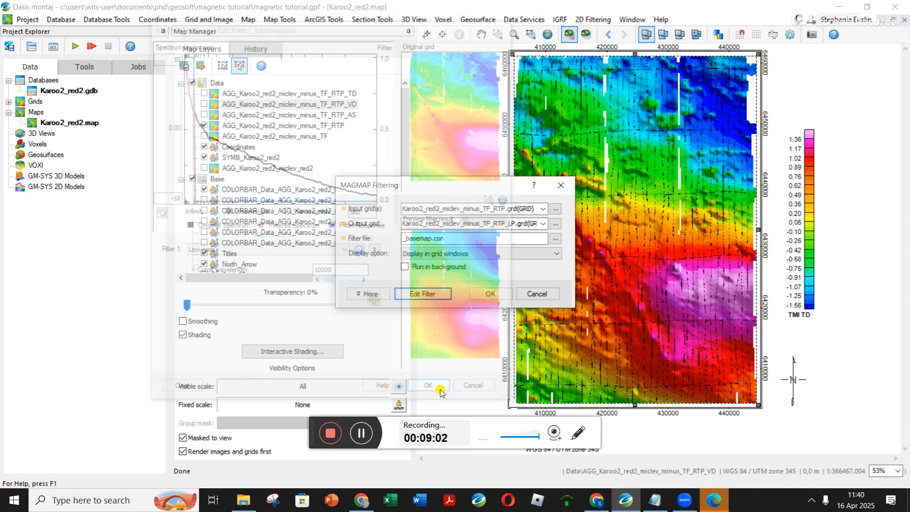
Rename the output grid Karoo2_red2_miclev_minus_TF_RTP_LP10k.grd, run the low-pass filter, and close the resulting grid window to return to the maximized map.
{"action": "double_click", "coordinate": [504, 224]}
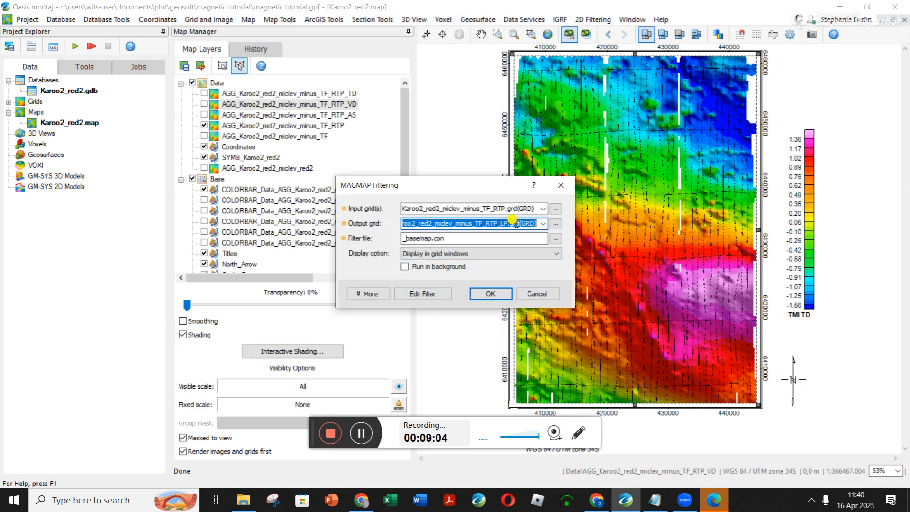
{"action": "left_click", "coordinate": [507, 224]}
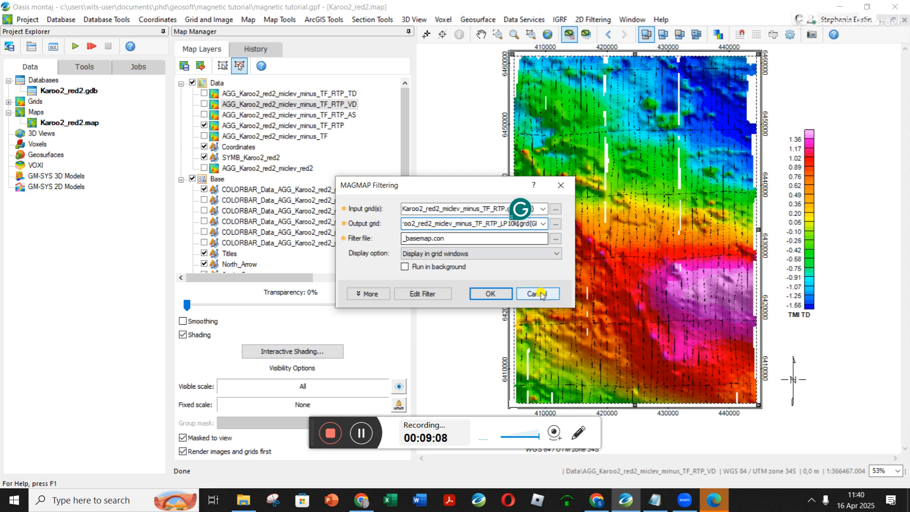
{"action": "left_click", "coordinate": [491, 293]}
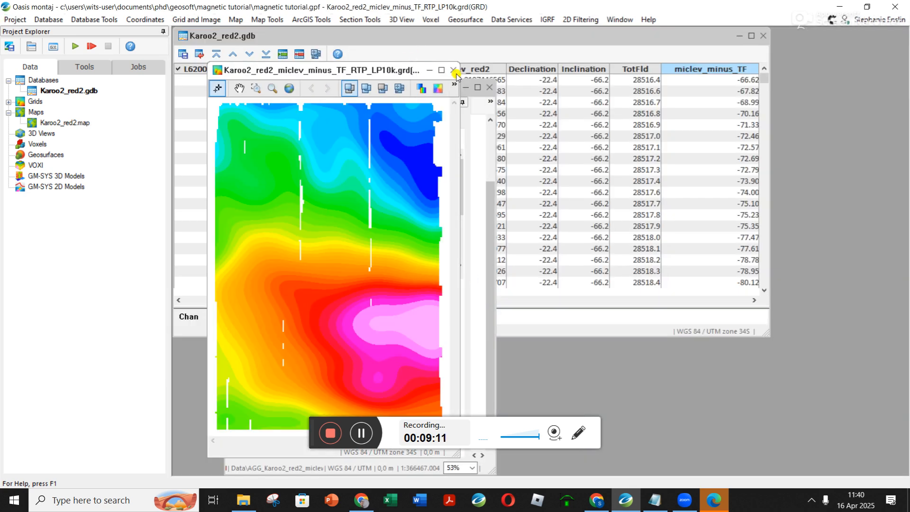
{"action": "left_click", "coordinate": [454, 71]}
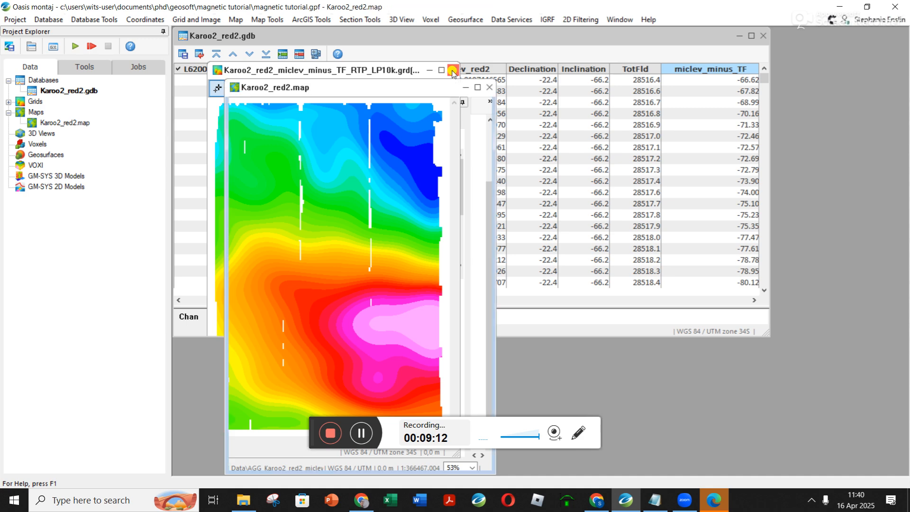
{"action": "left_click", "coordinate": [476, 88]}
{"action": "left_click", "coordinate": [477, 88]}
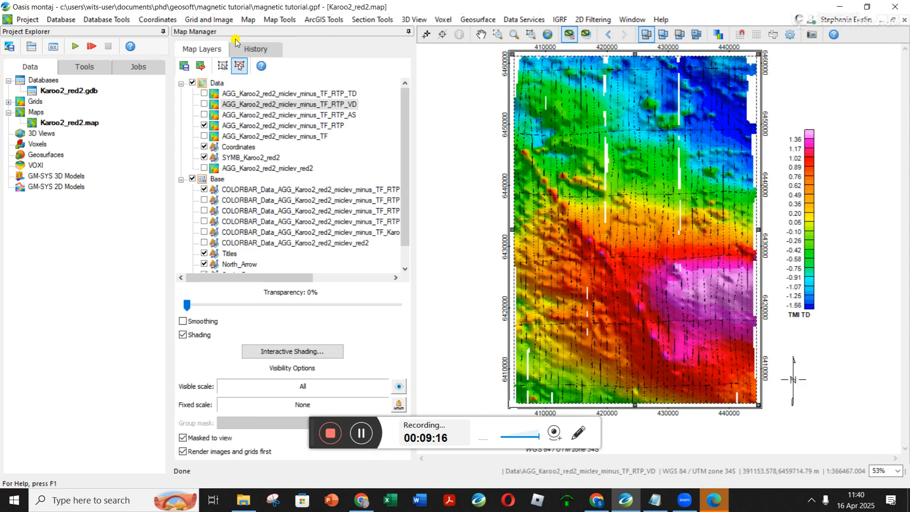
Display the Karoo2_red2_miclev_minus_TF_RTP_LP10k grid on the current map with shading and a colour bar, without smoothing.
{"action": "left_click", "coordinate": [219, 20]}
{"action": "mouse_move", "coordinate": [265, 46]}
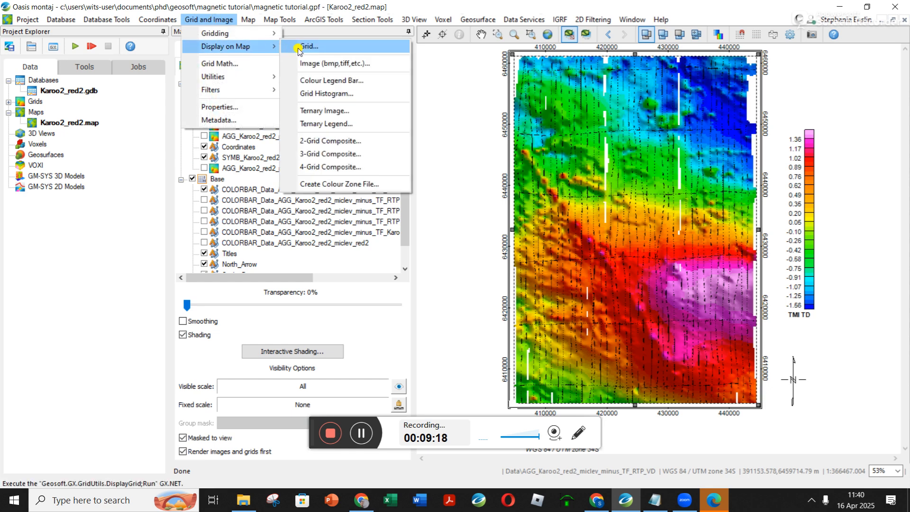
{"action": "left_click", "coordinate": [304, 48]}
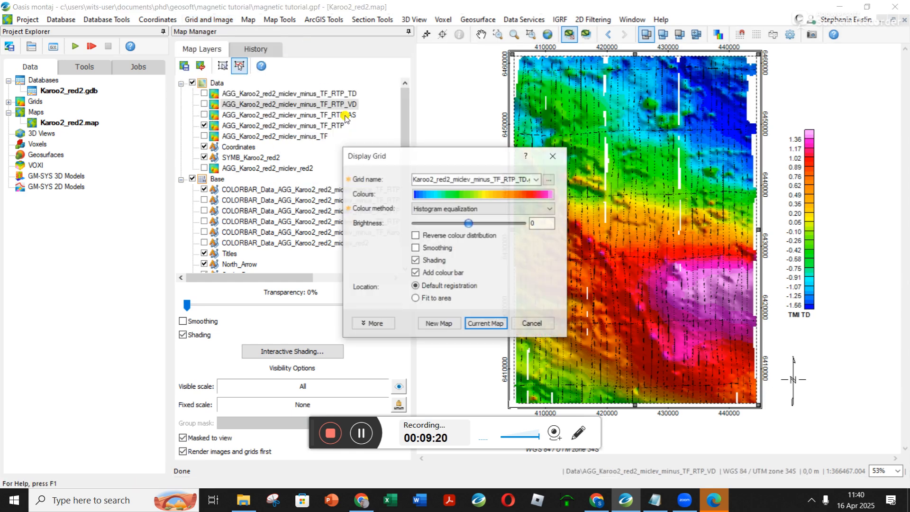
{"action": "left_click", "coordinate": [536, 179]}
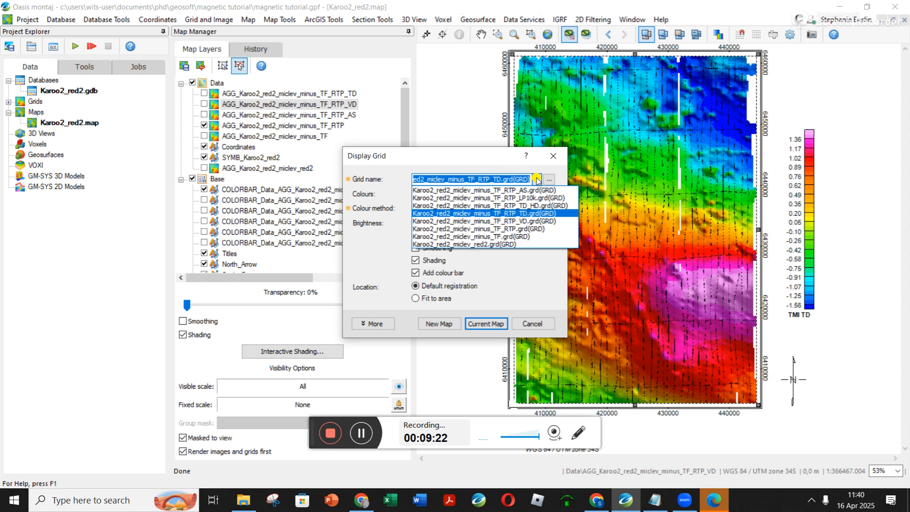
{"action": "left_click", "coordinate": [536, 198]}
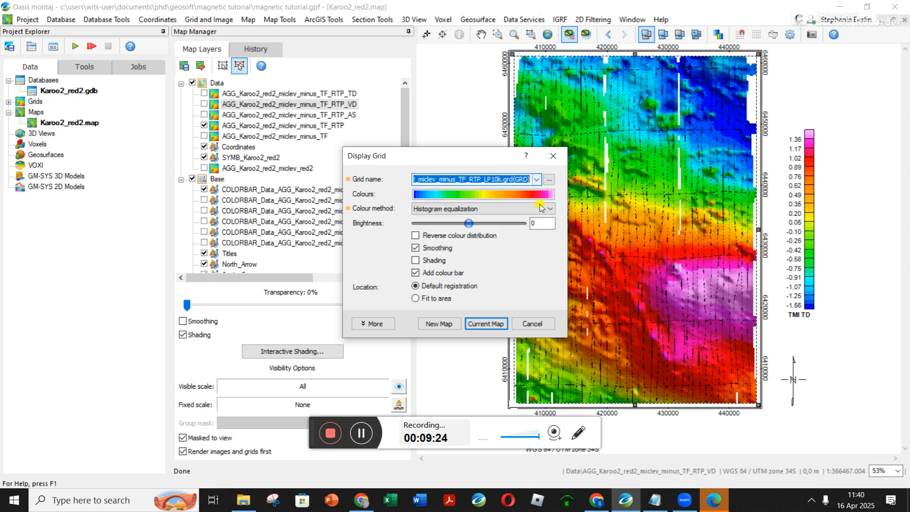
{"action": "left_click", "coordinate": [429, 260]}
{"action": "left_click", "coordinate": [428, 260]}
{"action": "left_click", "coordinate": [430, 248]}
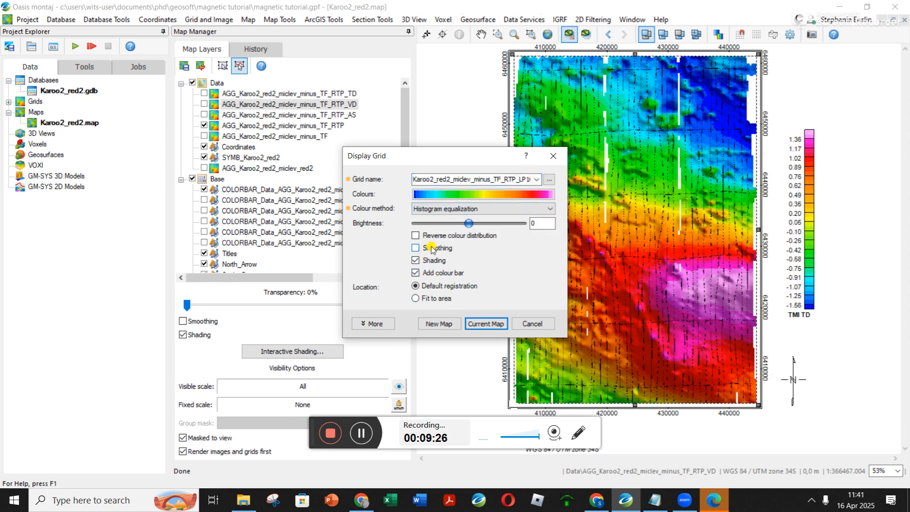
{"action": "left_click", "coordinate": [490, 324]}
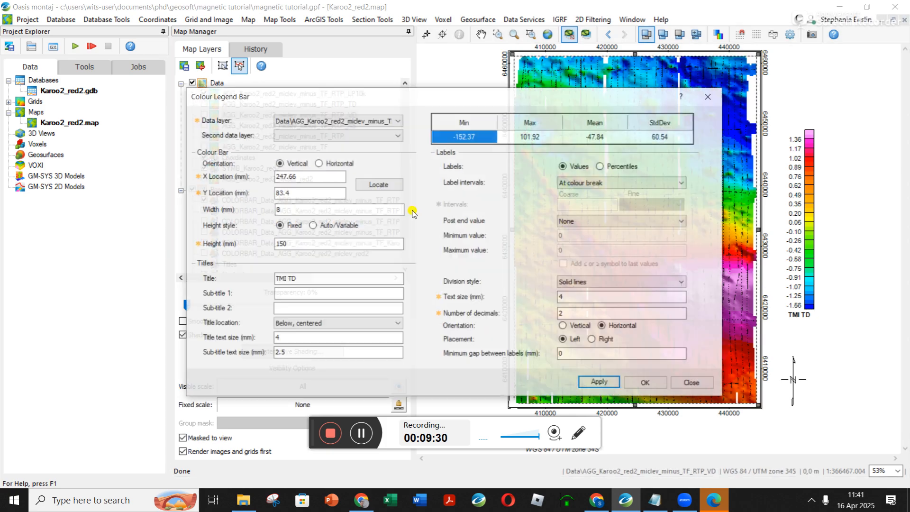
Title the low-pass grid's colour bar TMI LP10k with 0 decimals, and hide the overlapping TMI TD colour bar.
{"action": "left_click_drag", "start_coordinate": [287, 278], "coordinate": [318, 278]}
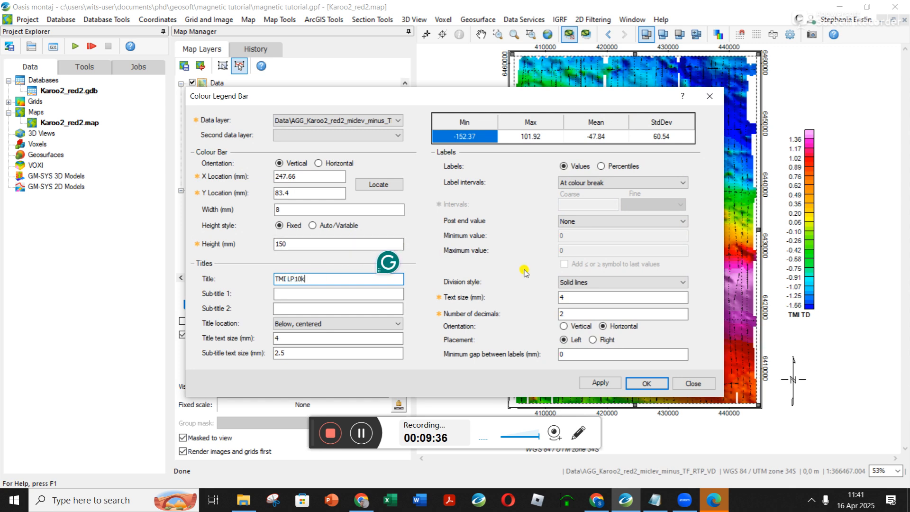
{"action": "double_click", "coordinate": [583, 314]}
{"action": "type", "text": "0"}
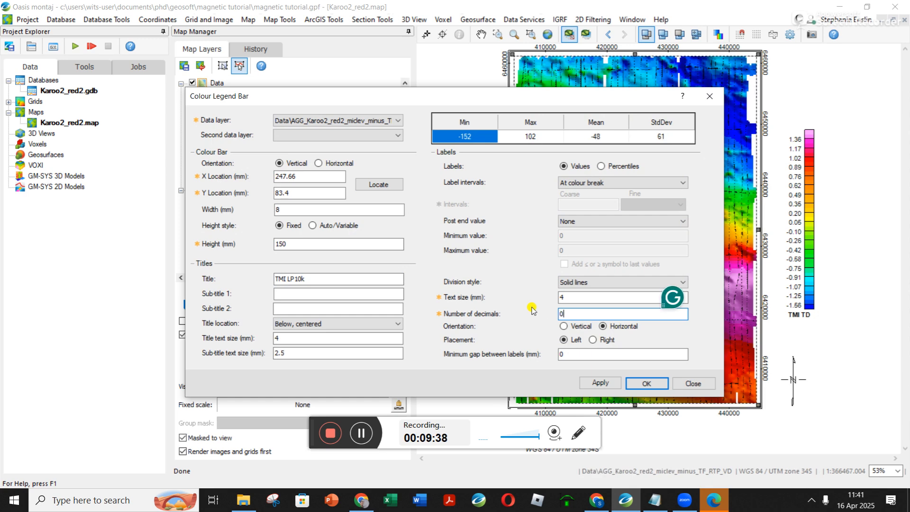
{"action": "left_click", "coordinate": [657, 383]}
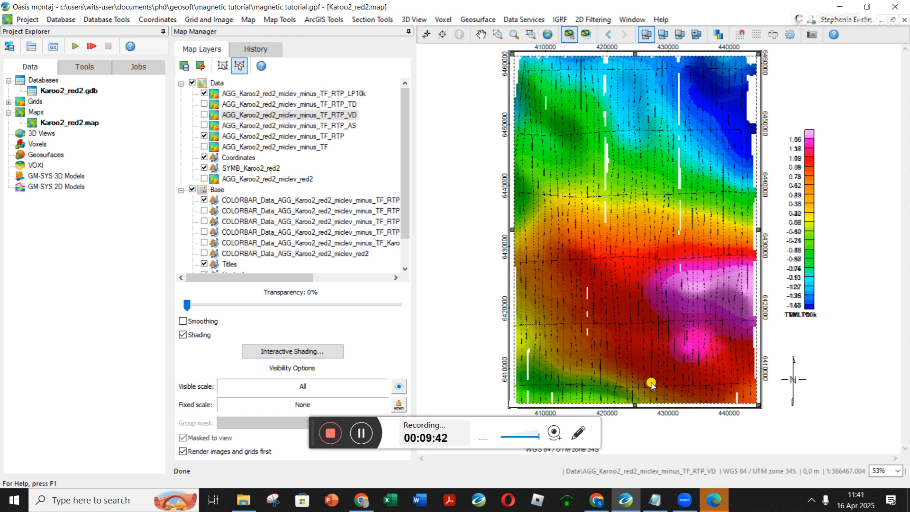
{"action": "left_click", "coordinate": [203, 210]}
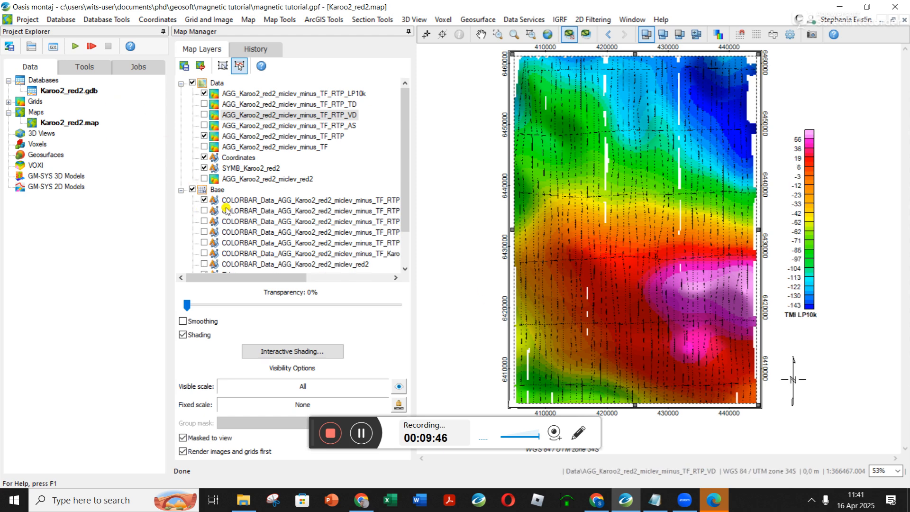
Hide the LP10k grid layer to compare it with the RTP grid, dismissing the auto-save reminder, and save the project.
{"action": "left_click", "coordinate": [204, 93]}
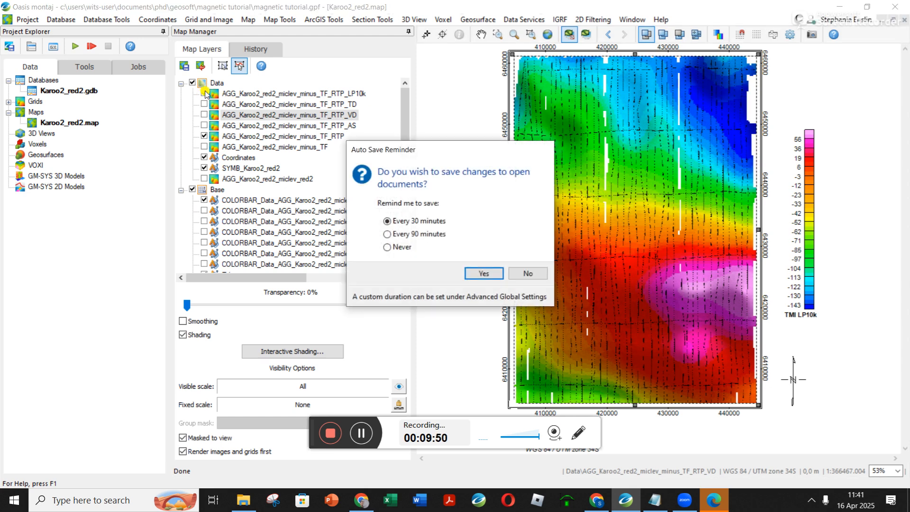
{"action": "left_click", "coordinate": [513, 277]}
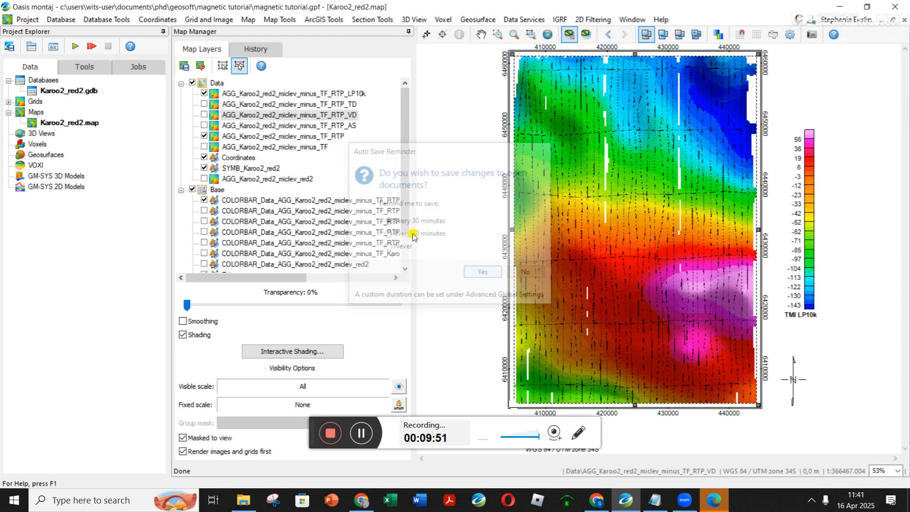
{"action": "left_click", "coordinate": [204, 94]}
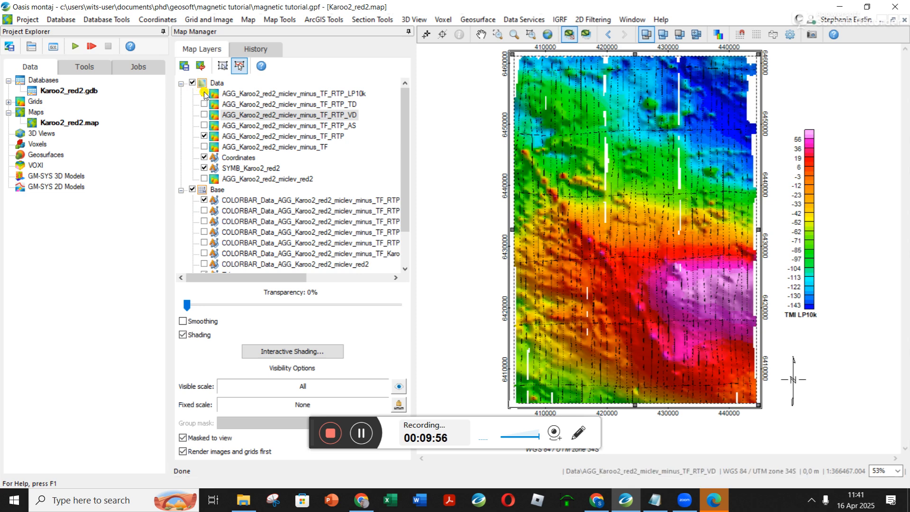
{"action": "left_click", "coordinate": [10, 46]}
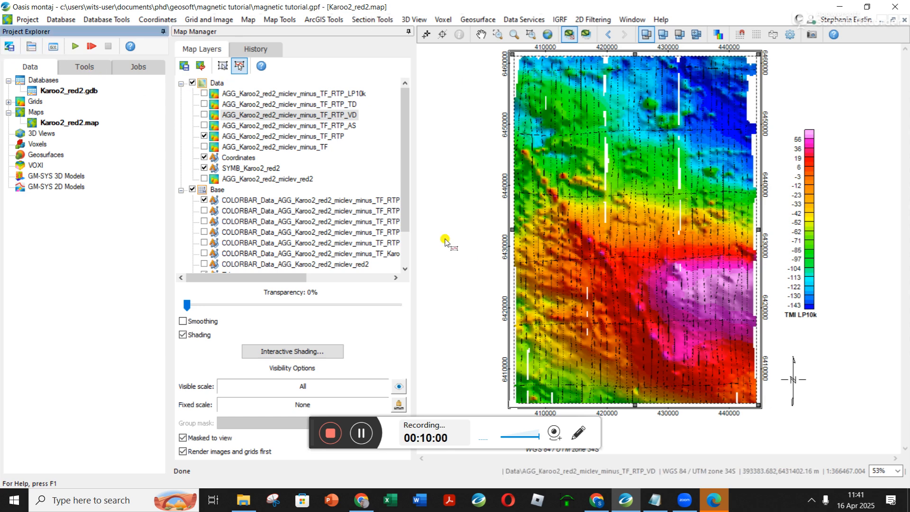